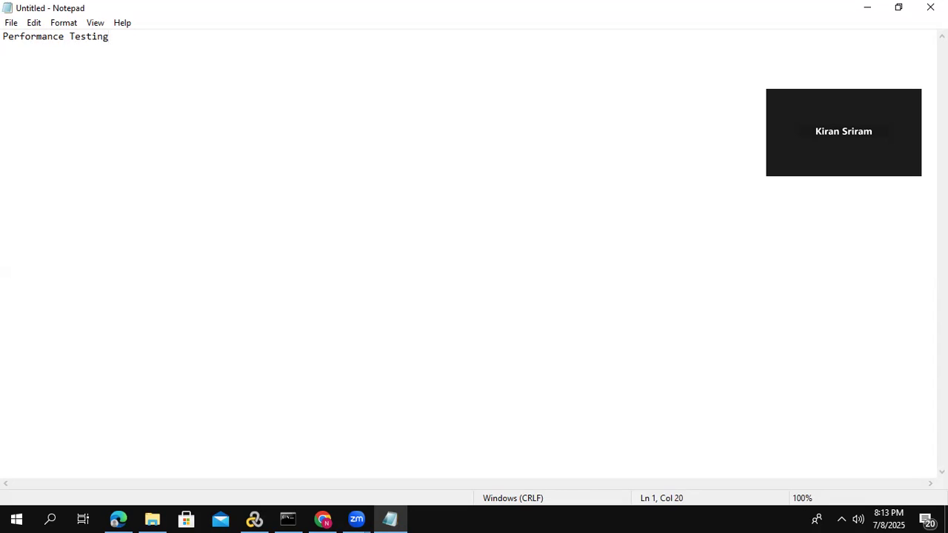
# - Below the Performance Testing heading, list Loadrunner and jmeter on consecutive lines, and add Facebook after a blank line
pyautogui.press('Return')
pyautogui.press('Return')
pyautogui.write('Loadrunner')
pyautogui.press('Return')
pyautogui.write('jme')
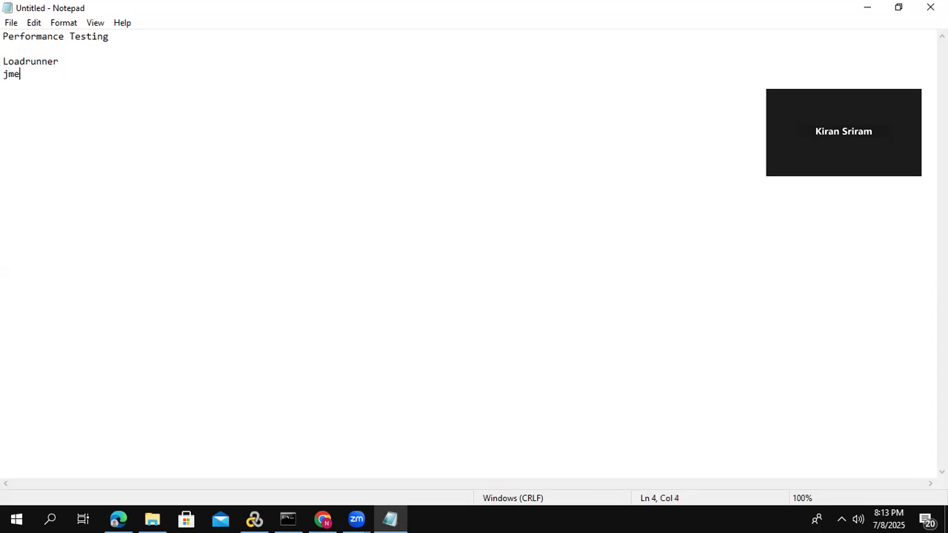
pyautogui.write('ter')
pyautogui.press('Return')
pyautogui.press('Return')
pyautogui.write('Facebook')
pyautogui.click(515, 111)
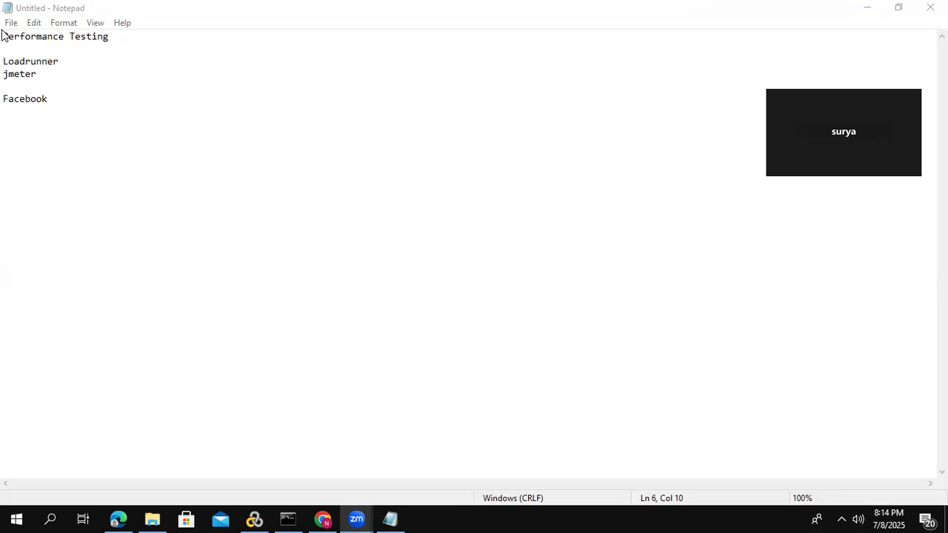
pyautogui.moveTo(5, 35); pyautogui.dragTo(114, 36)
pyautogui.click(114, 35)
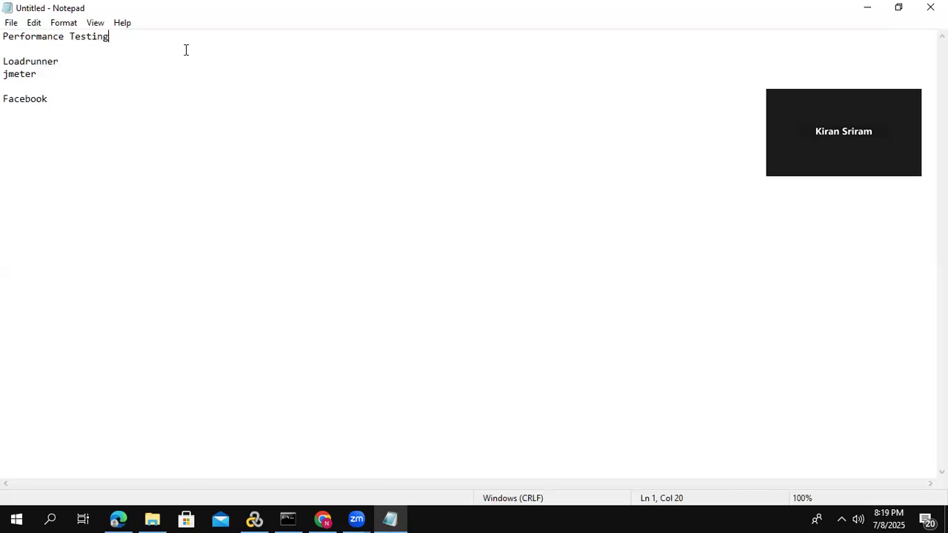
pyautogui.moveTo(4, 61)
pyautogui.mouseDown()
pyautogui.moveTo(72, 58)
pyautogui.moveTo(5, 73)
pyautogui.moveTo(7, 64)
pyautogui.mouseUp()
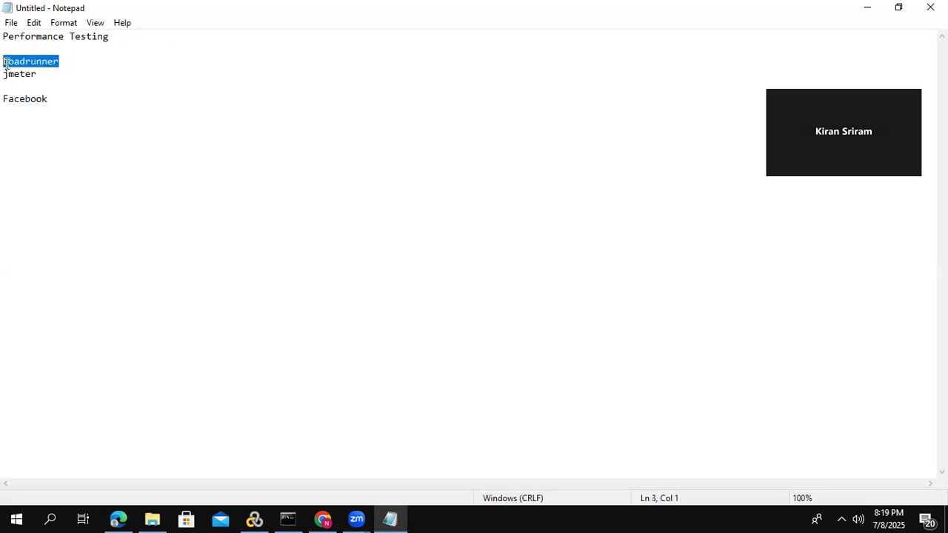
# - Add the entry Petstore to the notes, separated from Facebook by a blank line
pyautogui.click(72, 100)
pyautogui.press('Return')
pyautogui.press('Return')
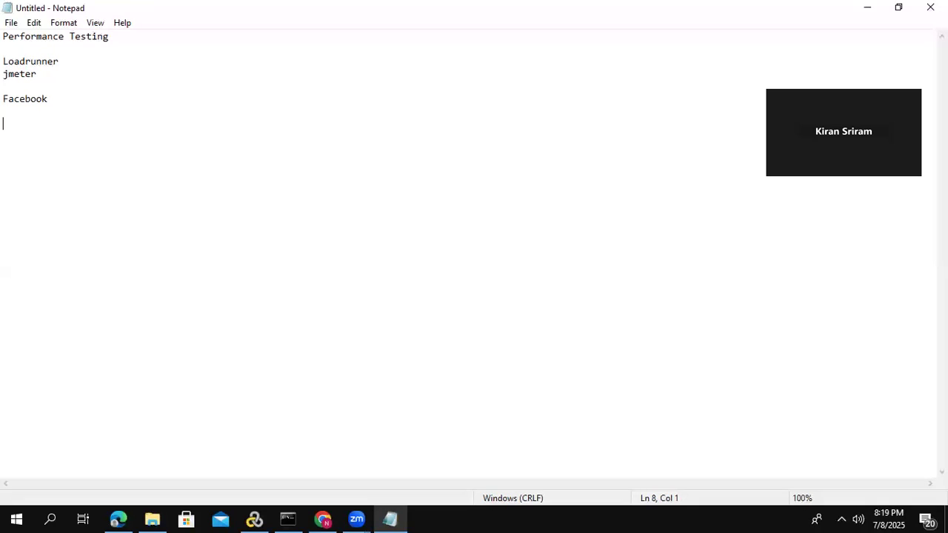
pyautogui.write('Petstore')
# - Switch to Chrome and reload the JPetStore catalog page at petstore.octoperf.com/actions/Catalog.action
pyautogui.click(332, 517)
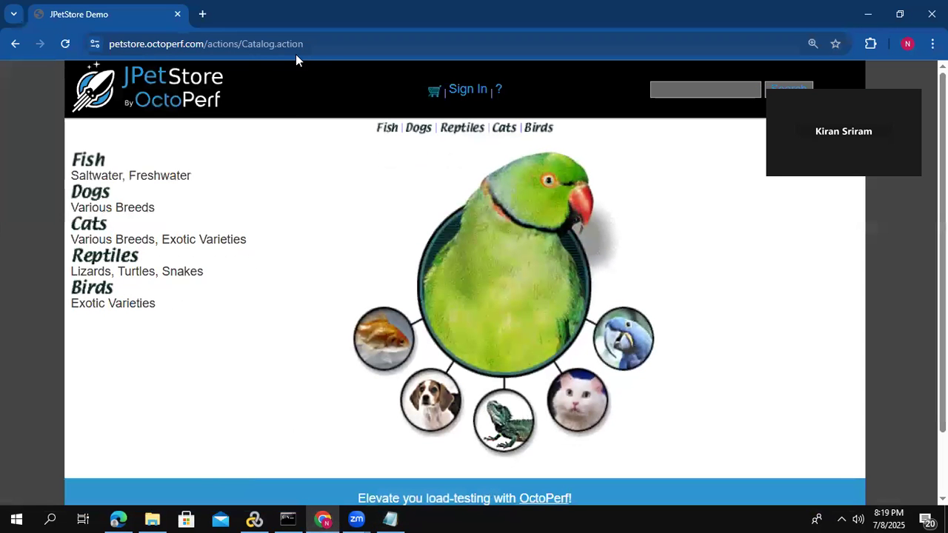
pyautogui.click(311, 43)
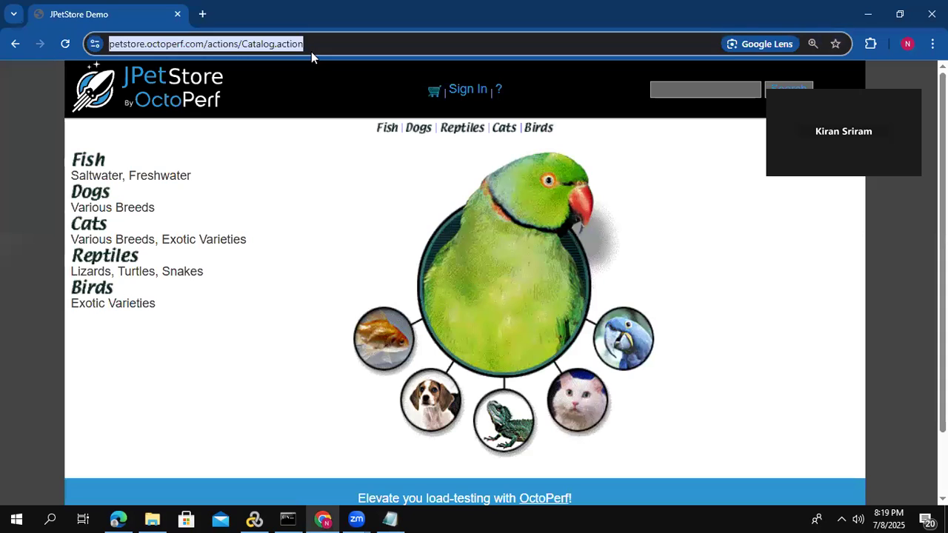
pyautogui.press('Return')
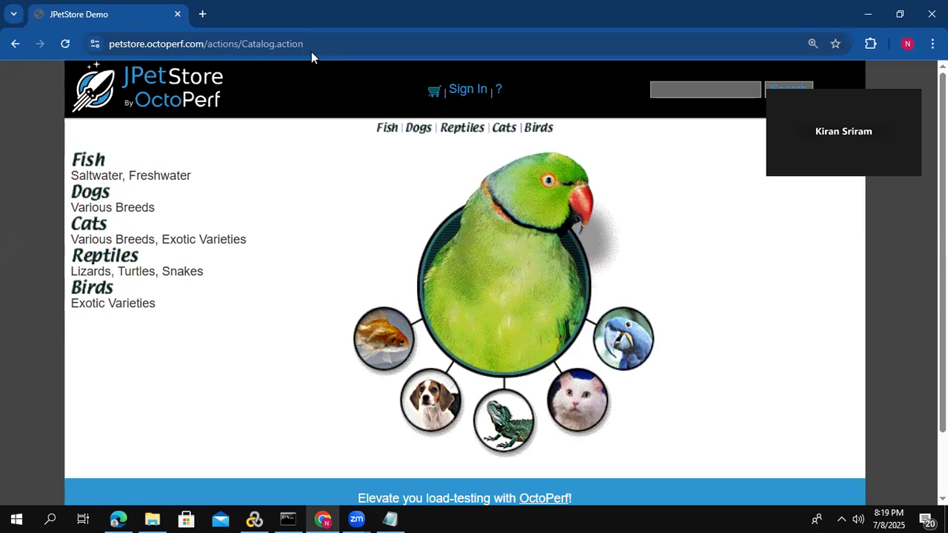
pyautogui.click(311, 51)
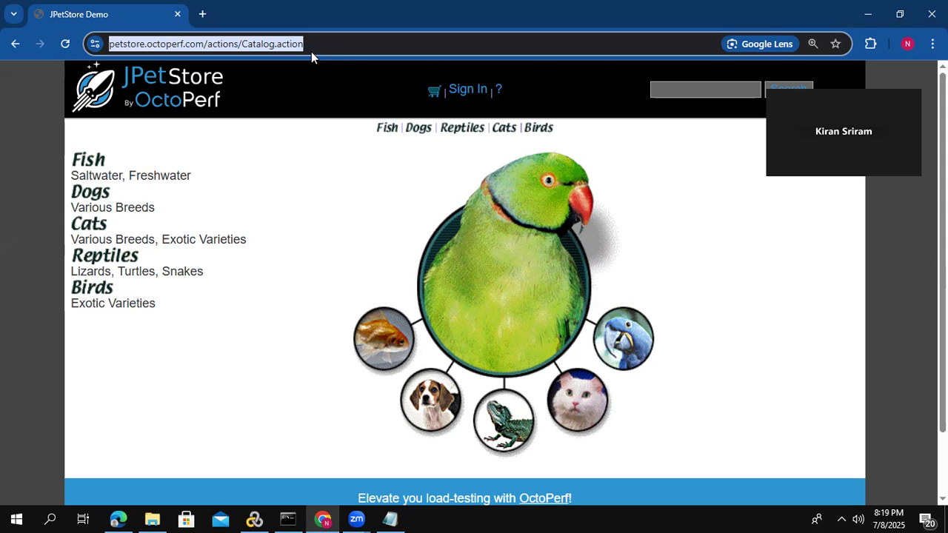
pyautogui.press('Return')
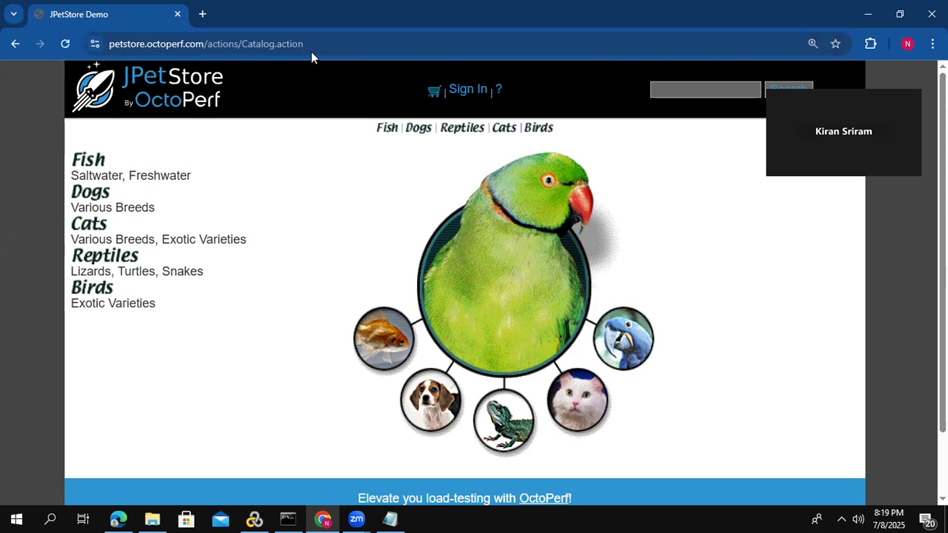
# - Sign in to JPetStore with the demo account's username and password, and dismiss the browser's password warning
pyautogui.click(468, 89)
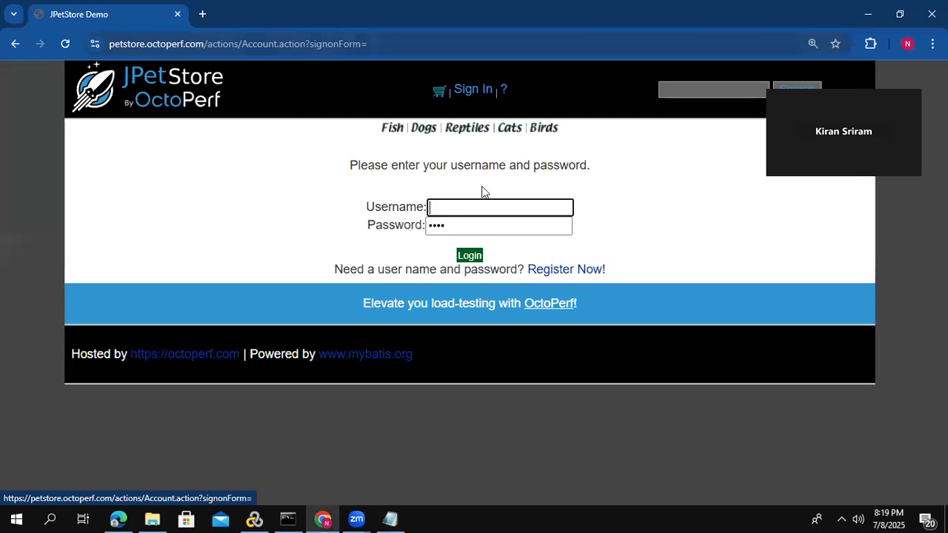
pyautogui.click(448, 208)
pyautogui.write('j')
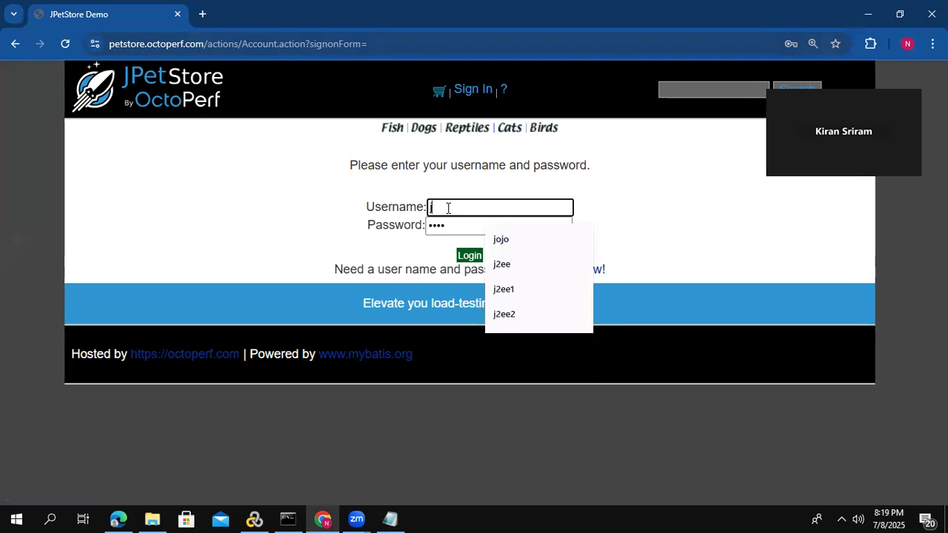
pyautogui.write('2ee')
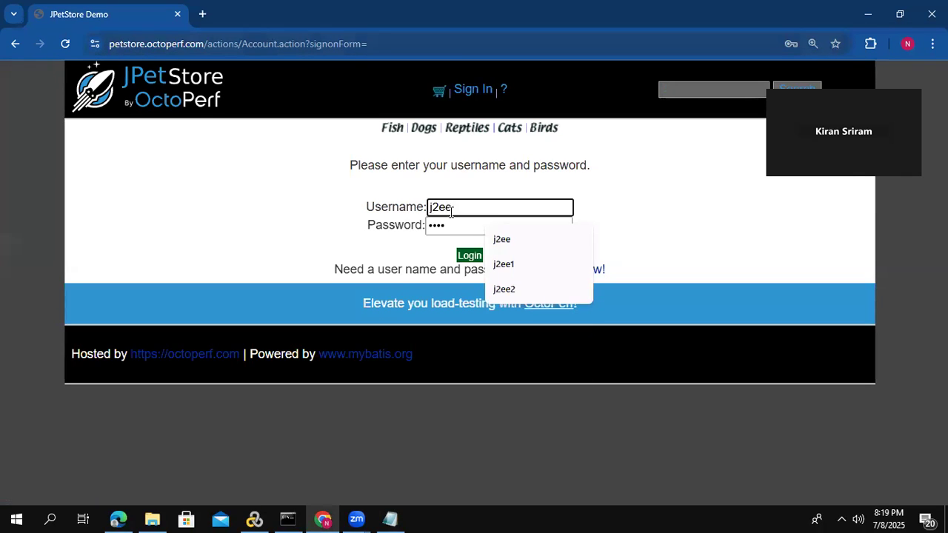
pyautogui.press('Tab')
pyautogui.press('BackSpace')
pyautogui.write('j2ee')
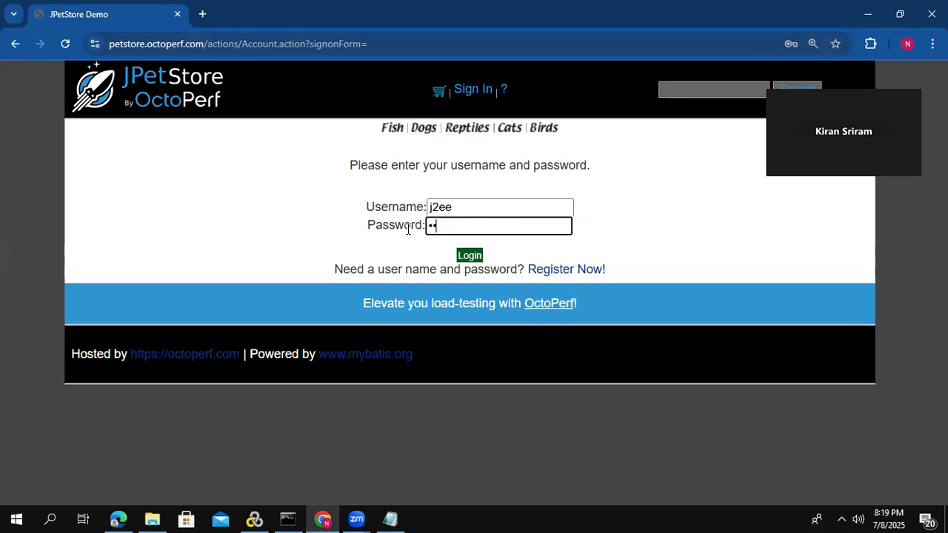
pyautogui.click(463, 254)
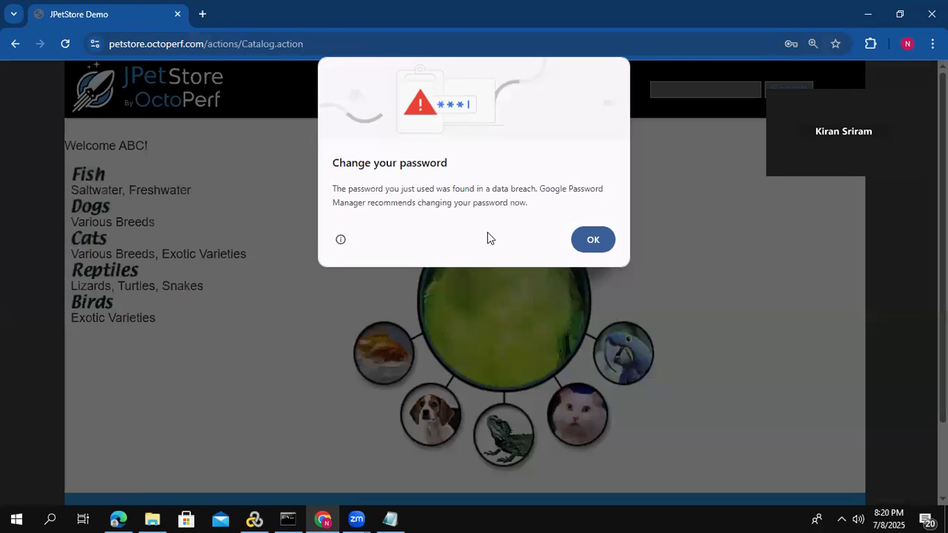
pyautogui.click(601, 242)
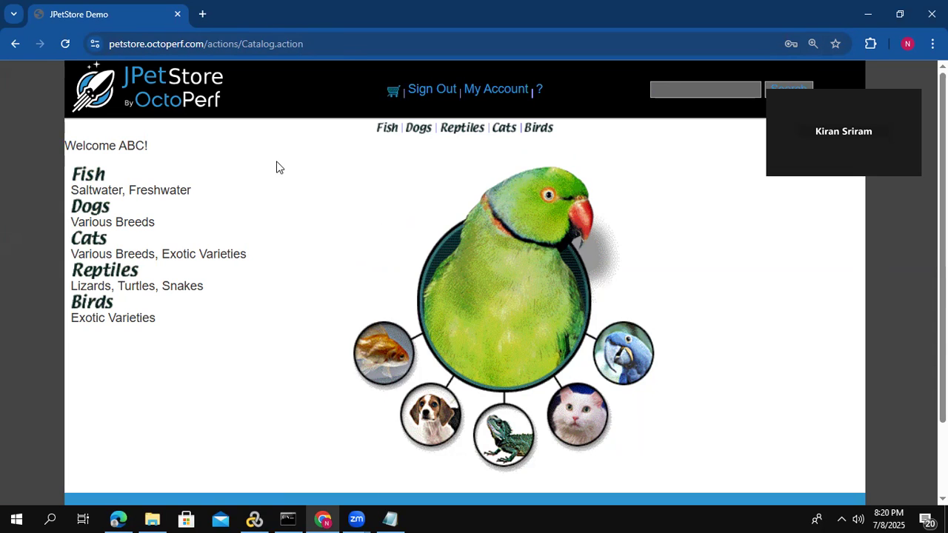
# - Add one Large Angelfish (item EST-1) from the Fish category's Angelfish product to the shopping cart
pyautogui.click(92, 177)
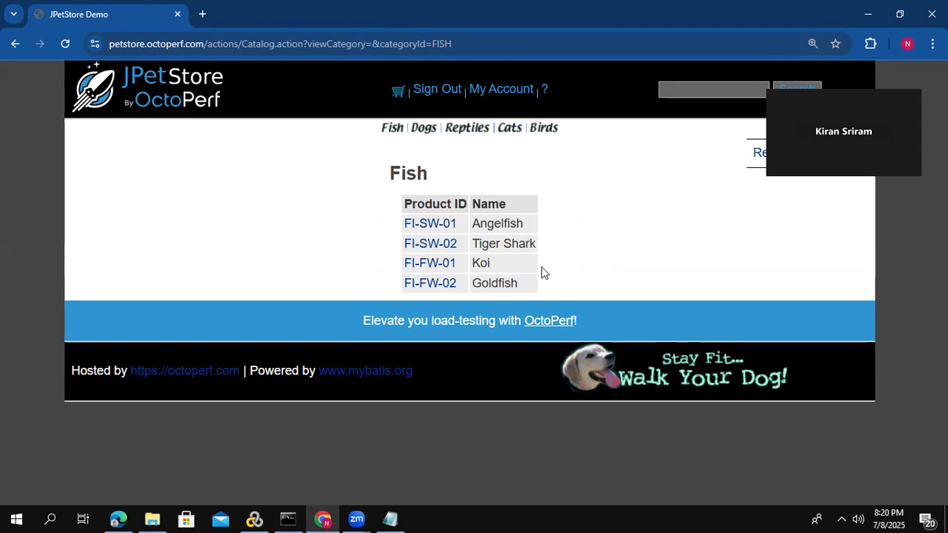
pyautogui.click(434, 232)
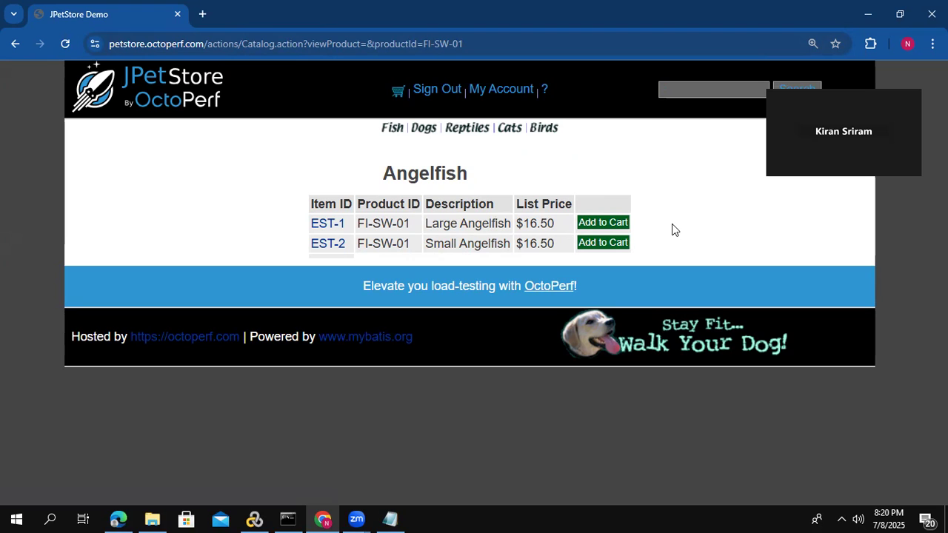
pyautogui.click(619, 223)
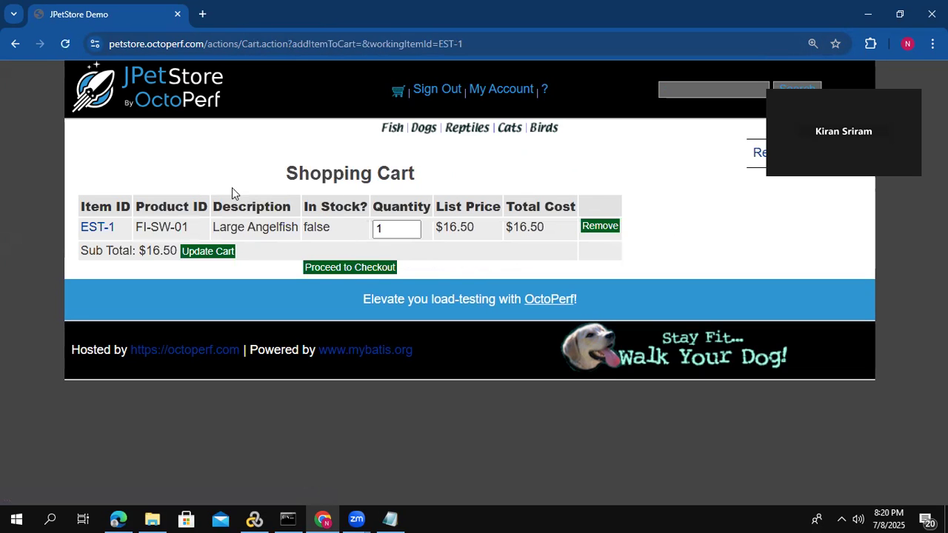
pyautogui.click(377, 227)
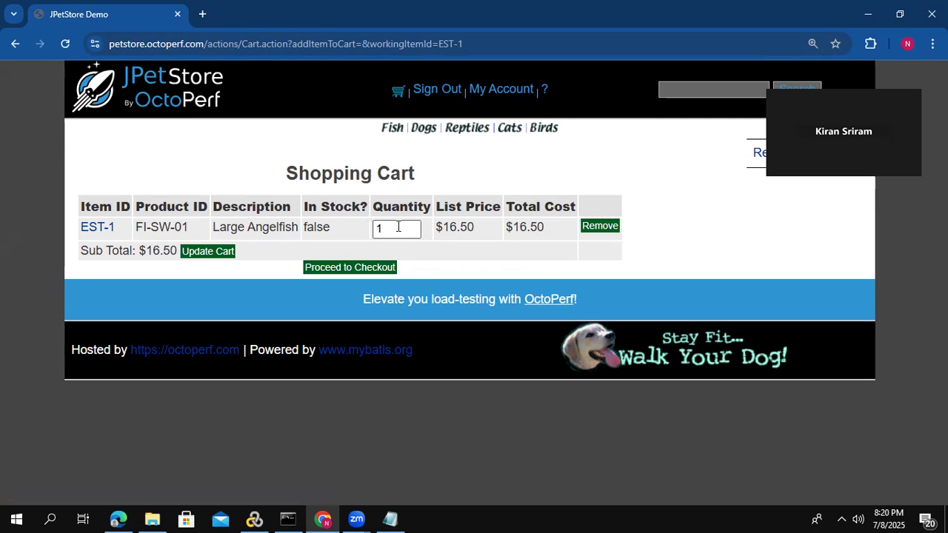
pyautogui.click(398, 229)
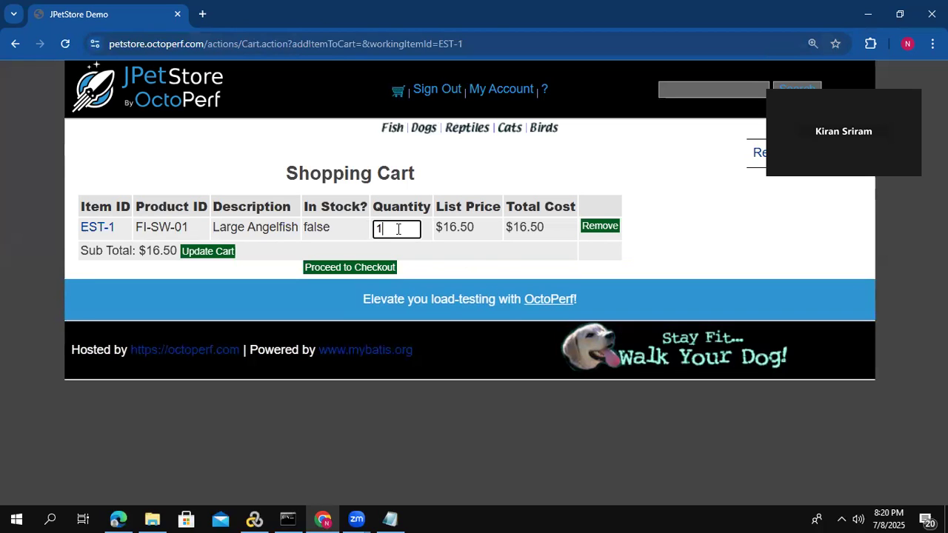
# - Check out the cart with the prefilled payment and billing details, review the addresses and confirm the order
pyautogui.click(351, 270)
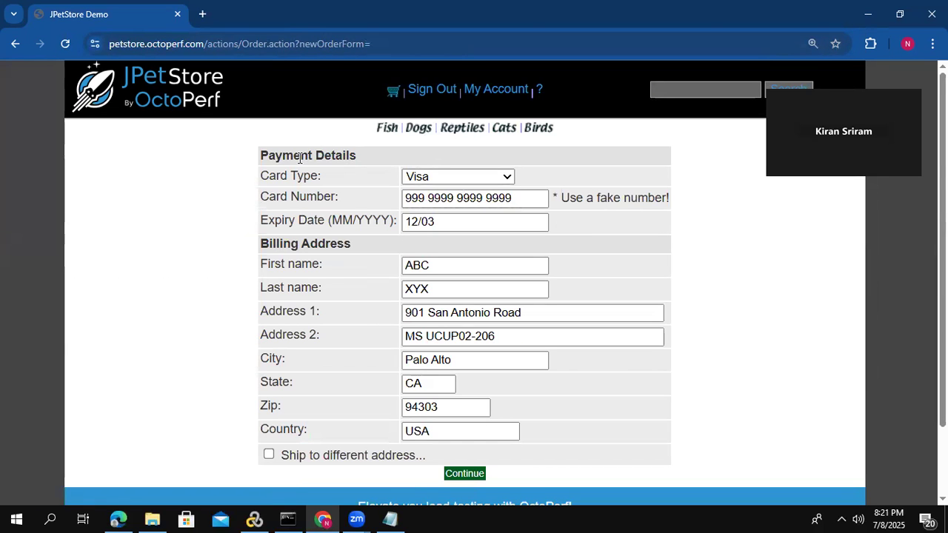
pyautogui.moveTo(262, 154); pyautogui.dragTo(370, 161)
pyautogui.moveTo(259, 247); pyautogui.dragTo(357, 250)
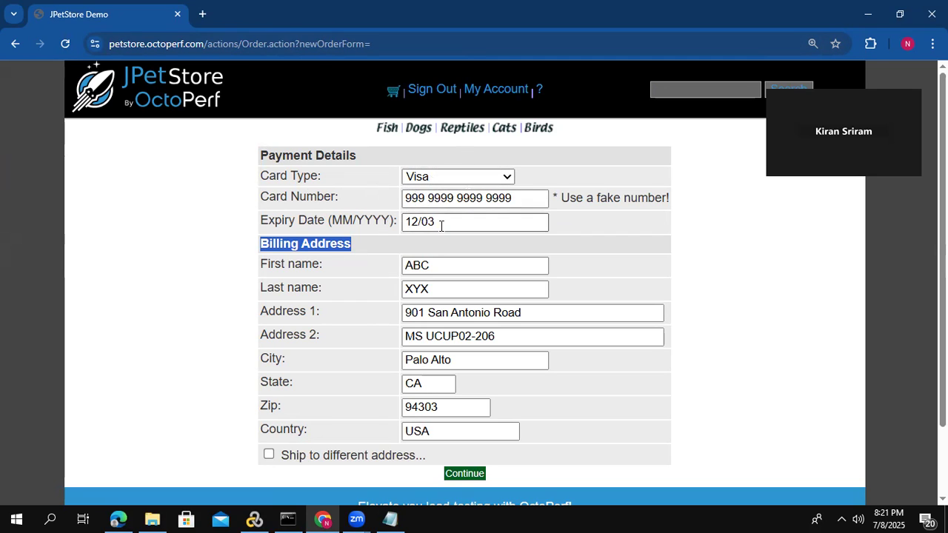
pyautogui.click(465, 474)
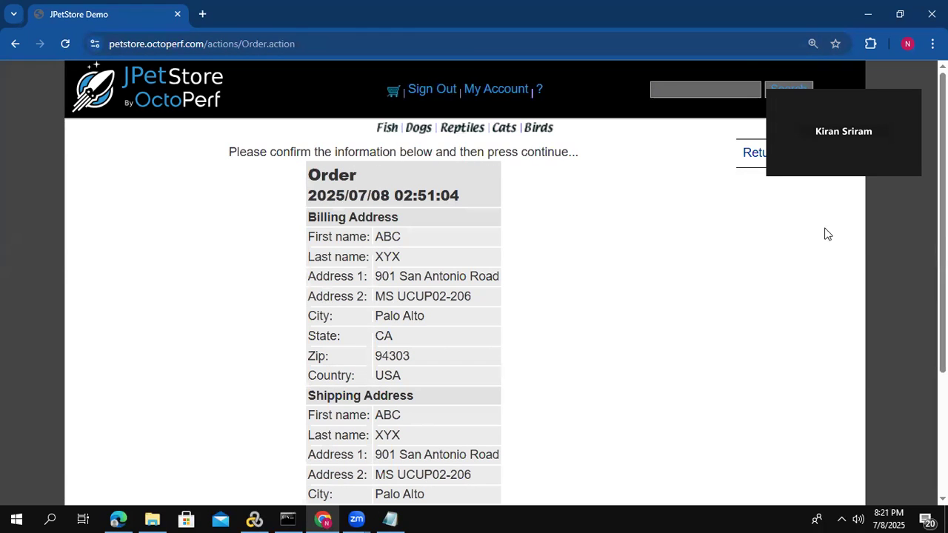
pyautogui.scroll(-2, 474, 281)
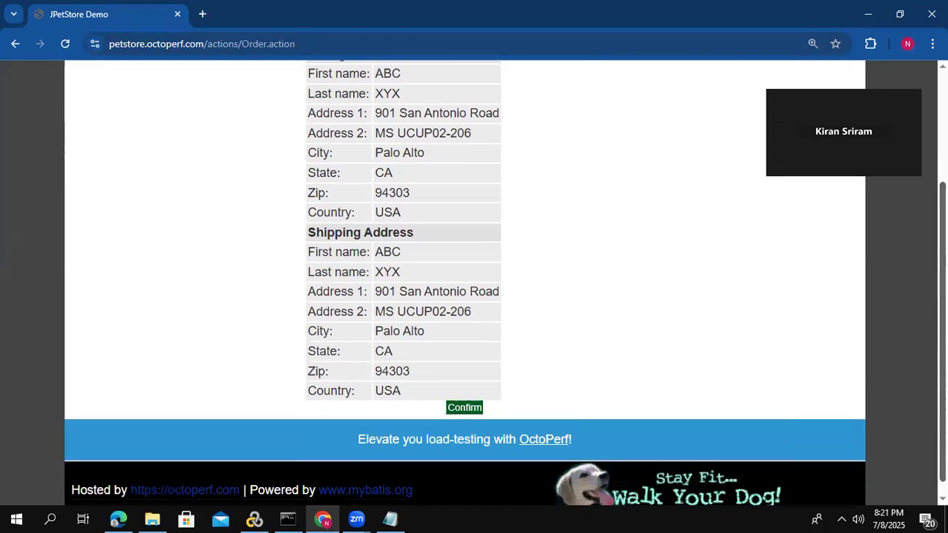
pyautogui.scroll(1, 474, 282)
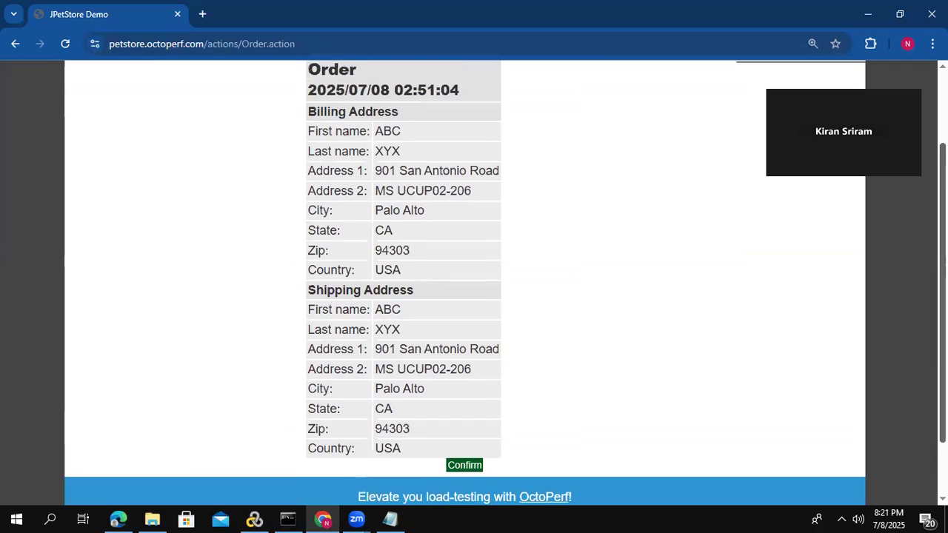
pyautogui.click(466, 464)
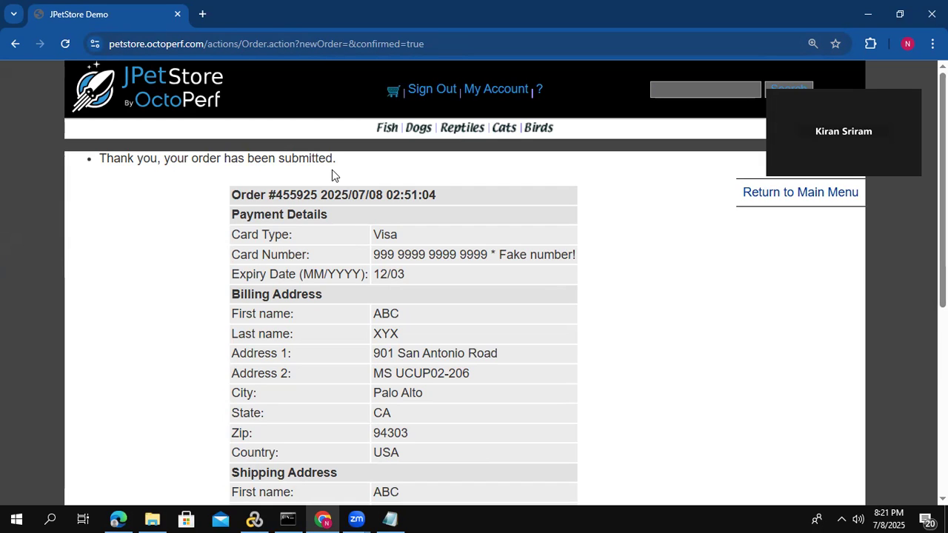
# - Sign out of JPetStore and switch to the Virtual User Generator window with the WebHttpHtml1 script
pyautogui.click(423, 97)
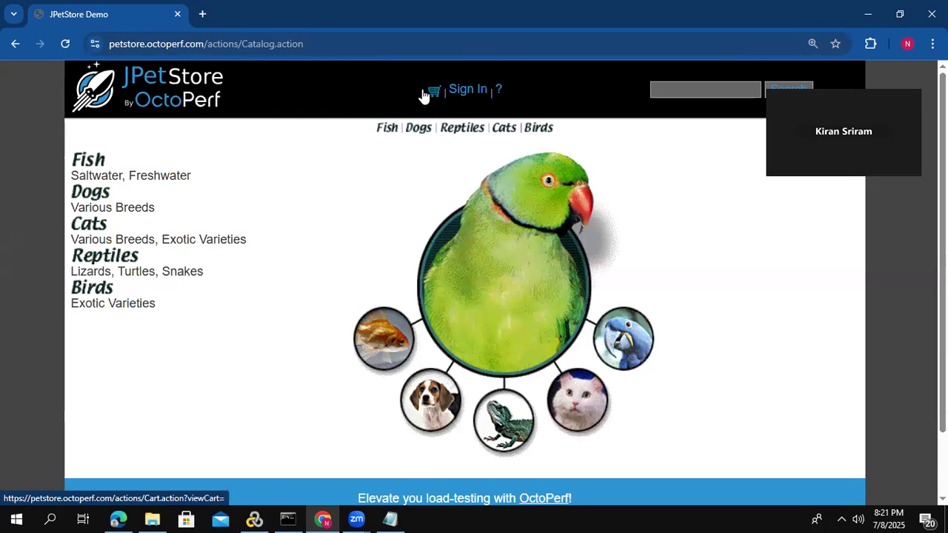
pyautogui.click(867, 14)
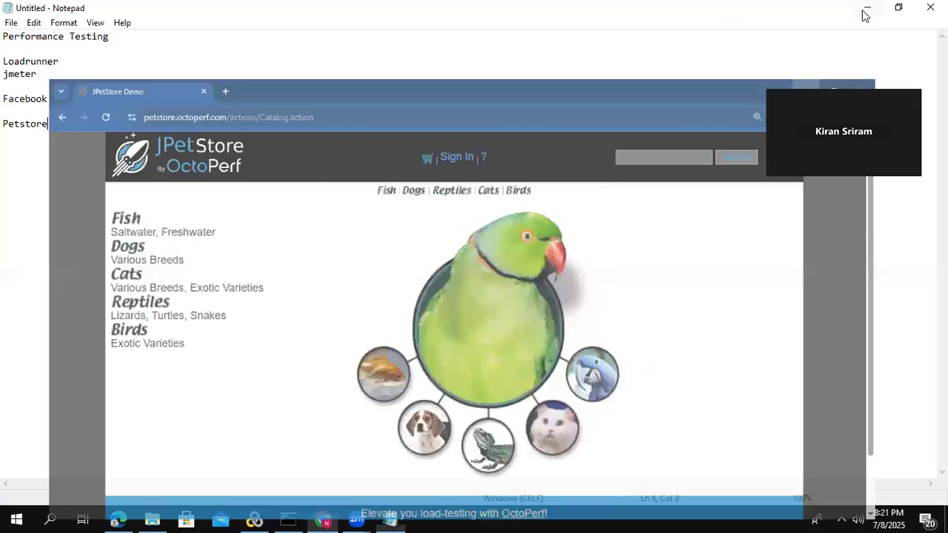
pyautogui.click(256, 518)
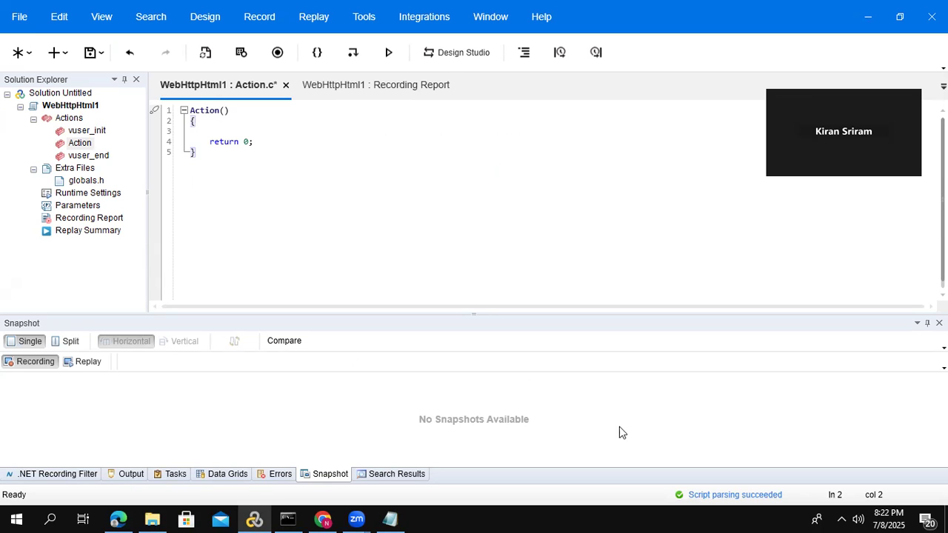
# - Highlight Loadrunner in the Notepad notes, and select the Virtual User Generator shortcut on the desktop
pyautogui.click(946, 524)
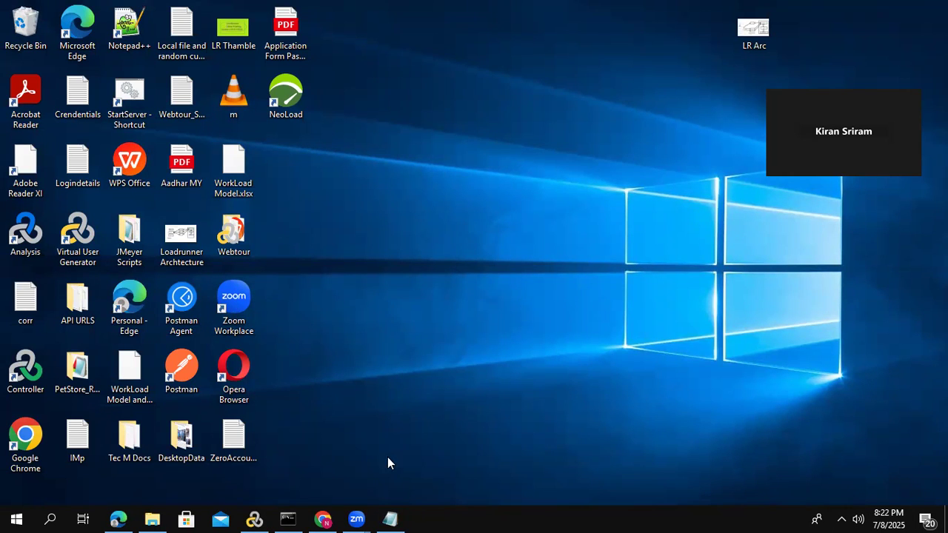
pyautogui.click(390, 518)
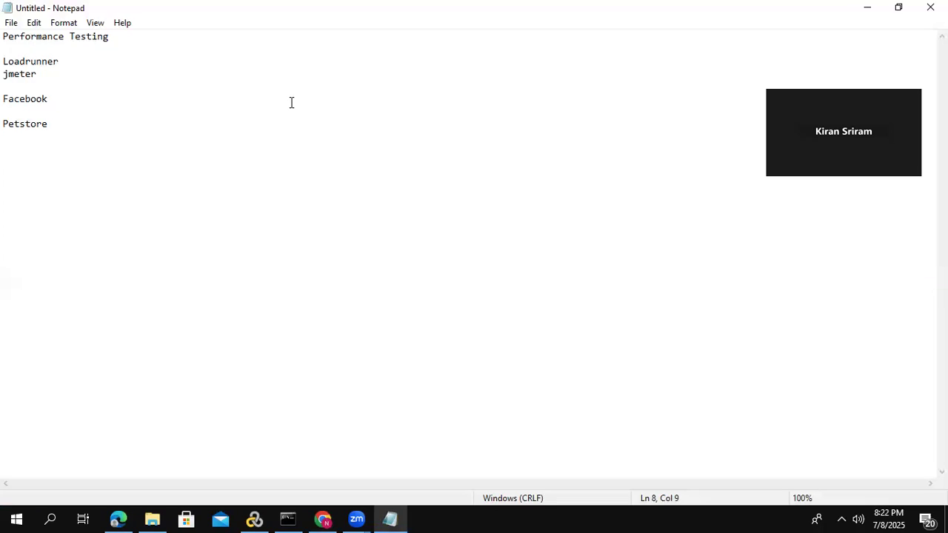
pyautogui.moveTo(61, 61); pyautogui.dragTo(5, 58)
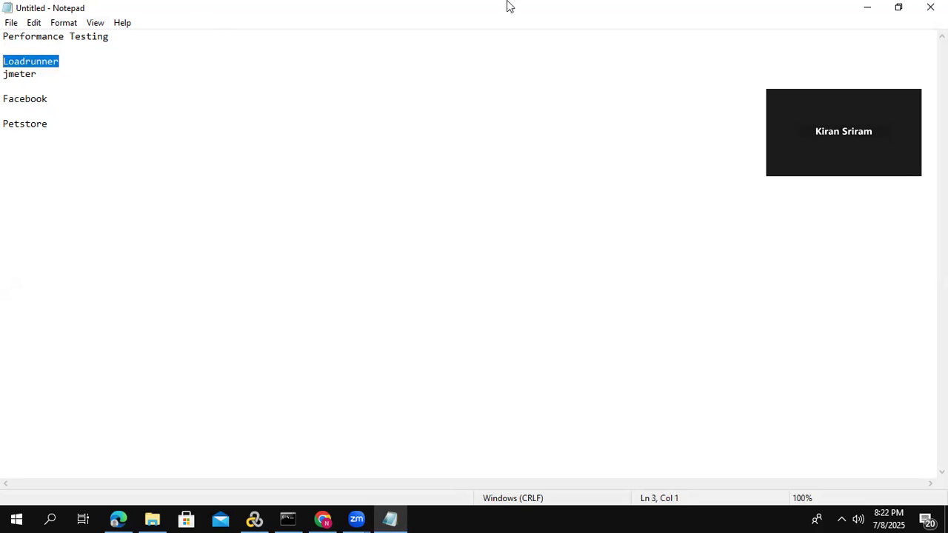
pyautogui.click(867, 7)
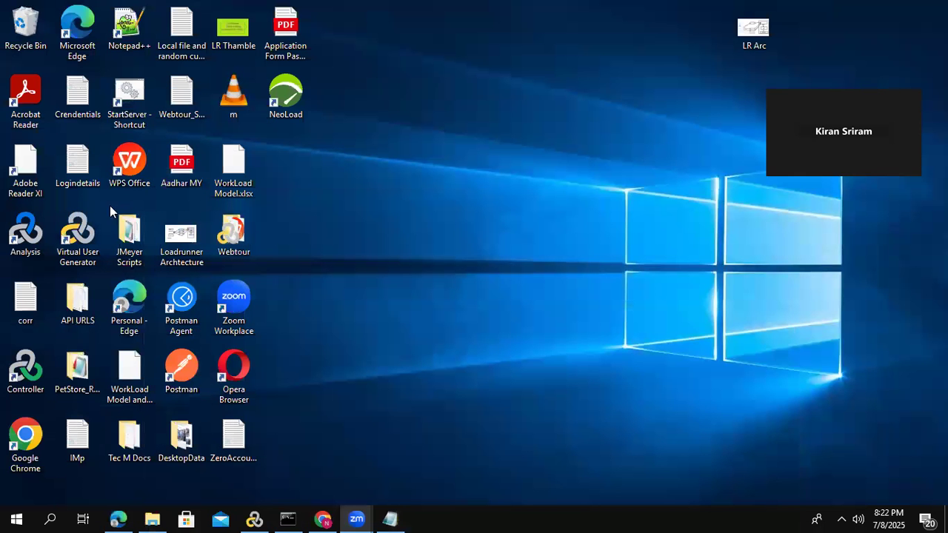
pyautogui.click(82, 244)
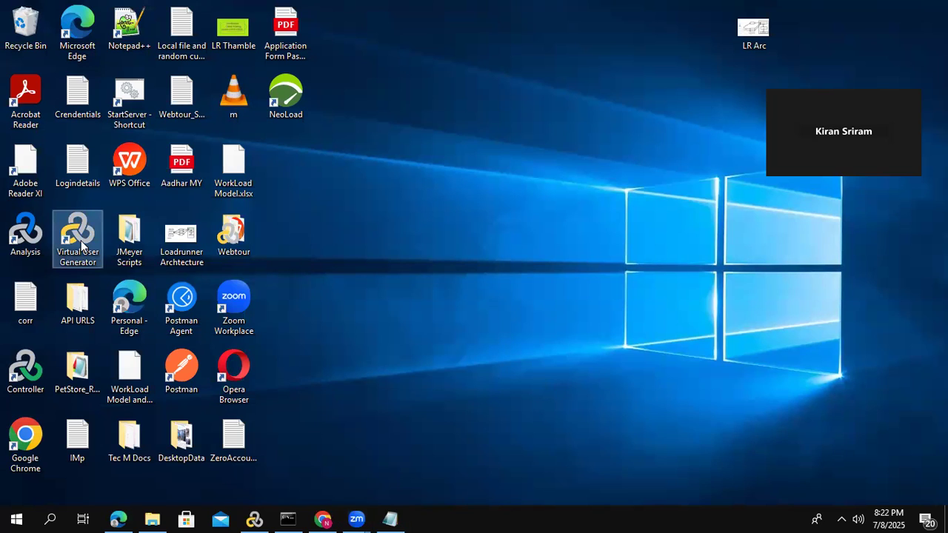
# - From the desktop, switch to Virtual User Generator and open the recording settings for the WebHttpHtml1 script
pyautogui.click(22, 379)
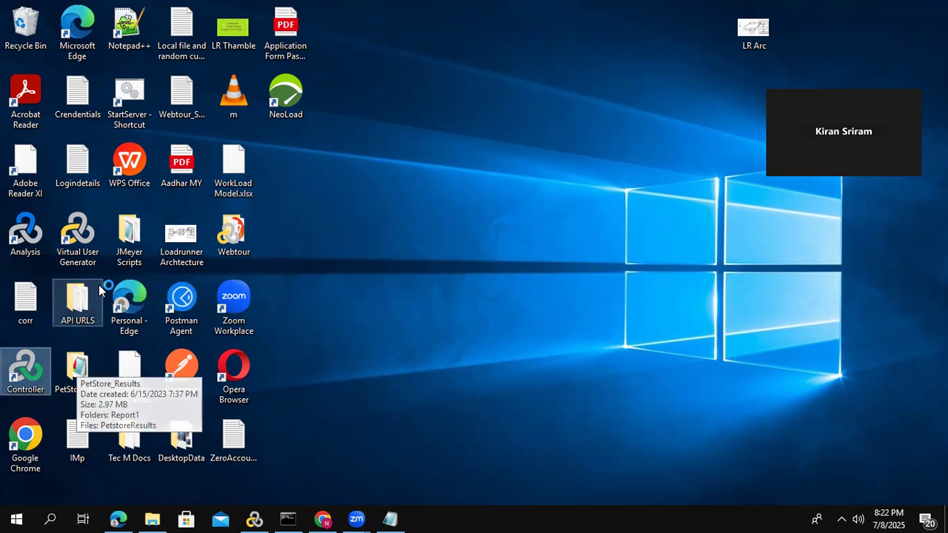
pyautogui.click(81, 257)
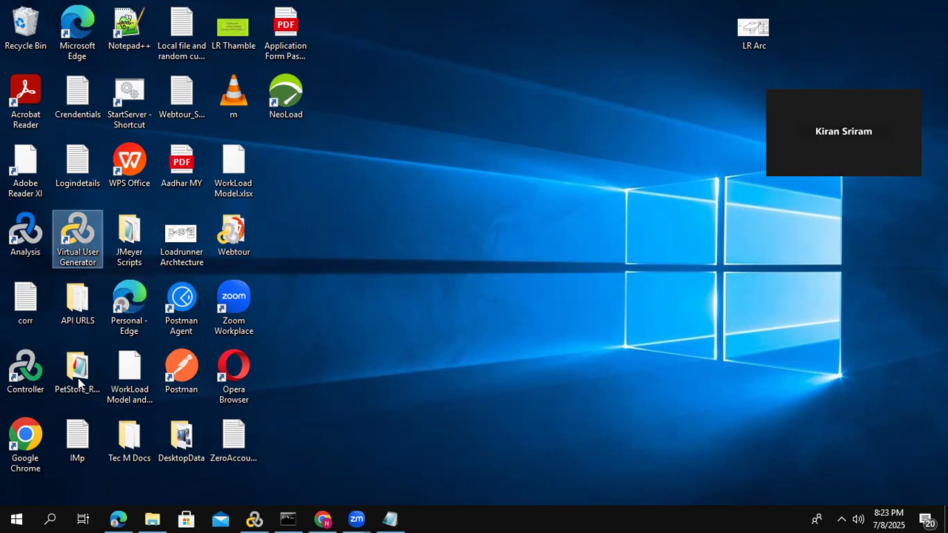
pyautogui.click(254, 518)
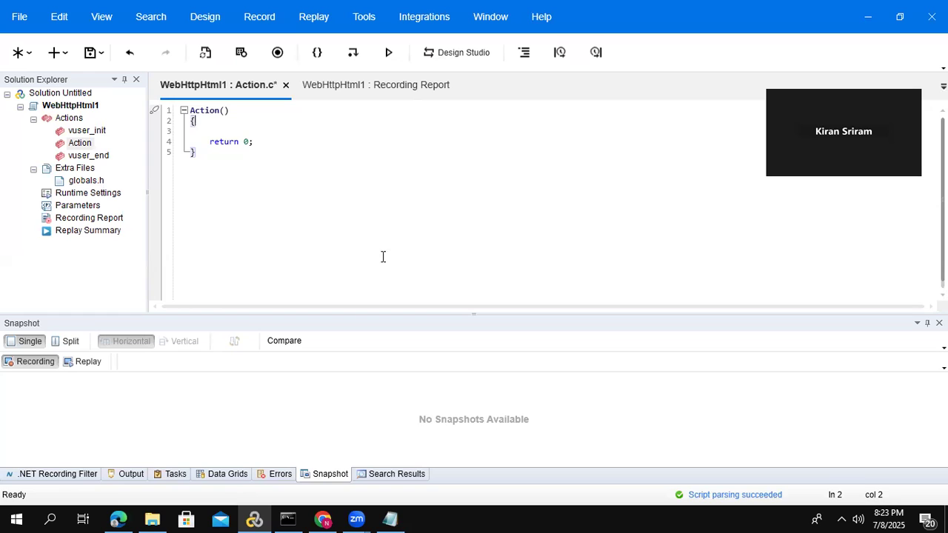
pyautogui.click(278, 53)
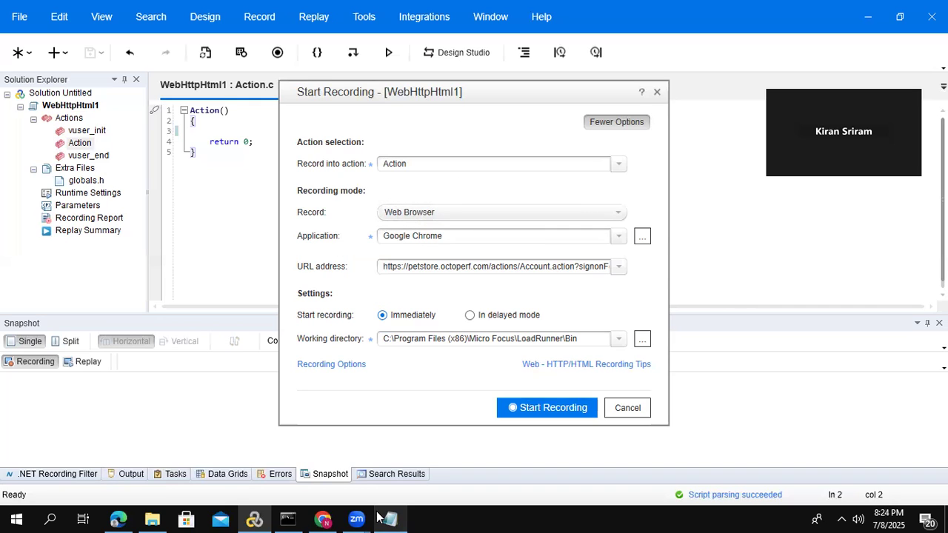
# - Copy the recording URL, open it in Chrome to check the page it leads to, and return to the recording settings
pyautogui.click(324, 519)
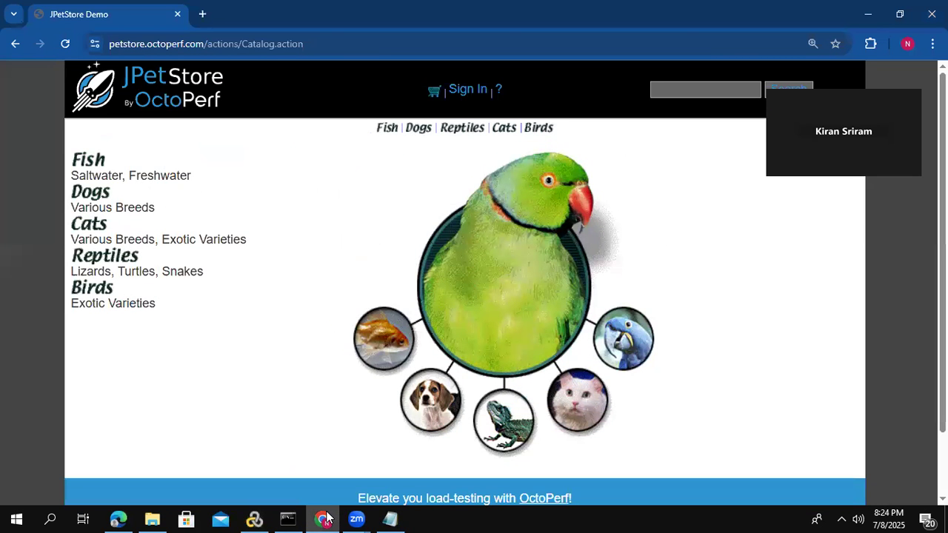
pyautogui.click(324, 519)
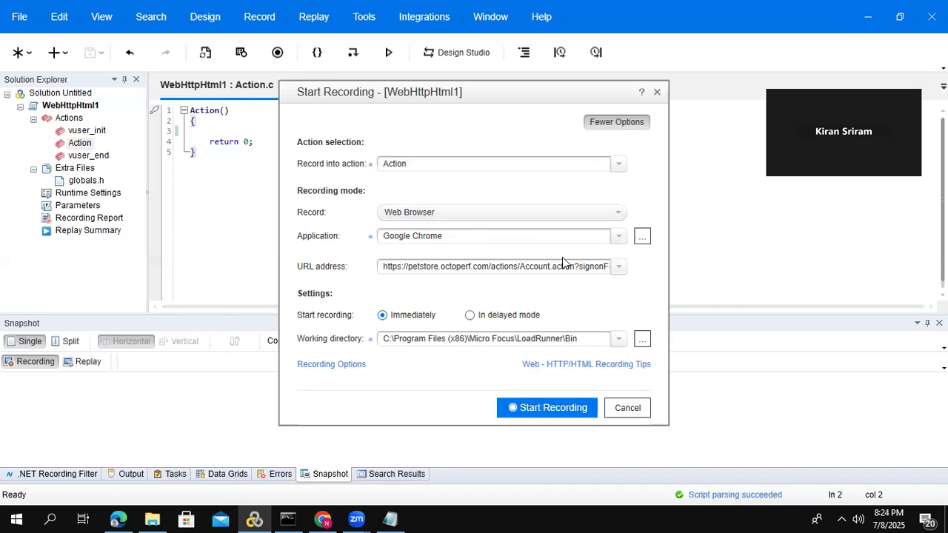
pyautogui.click(527, 268)
pyautogui.hotkey('ctrl', 'c')
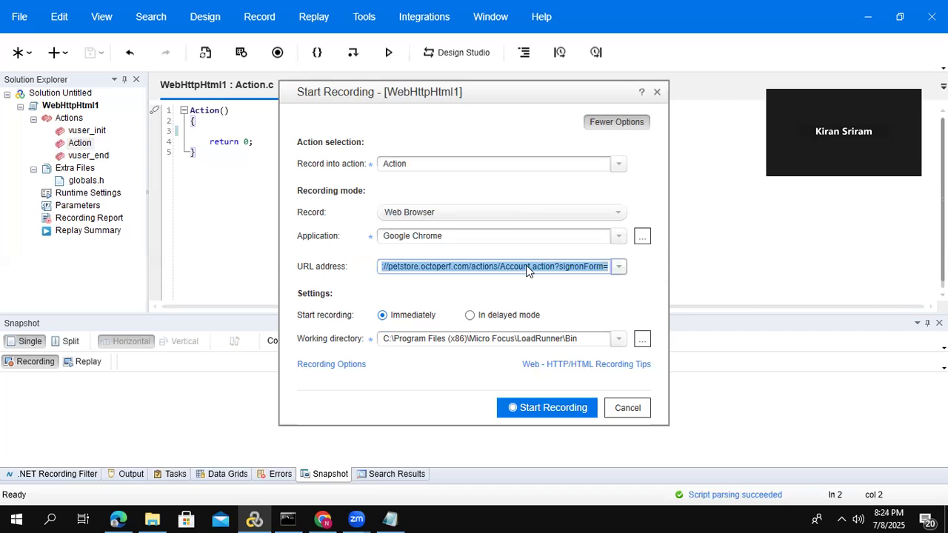
pyautogui.click(323, 519)
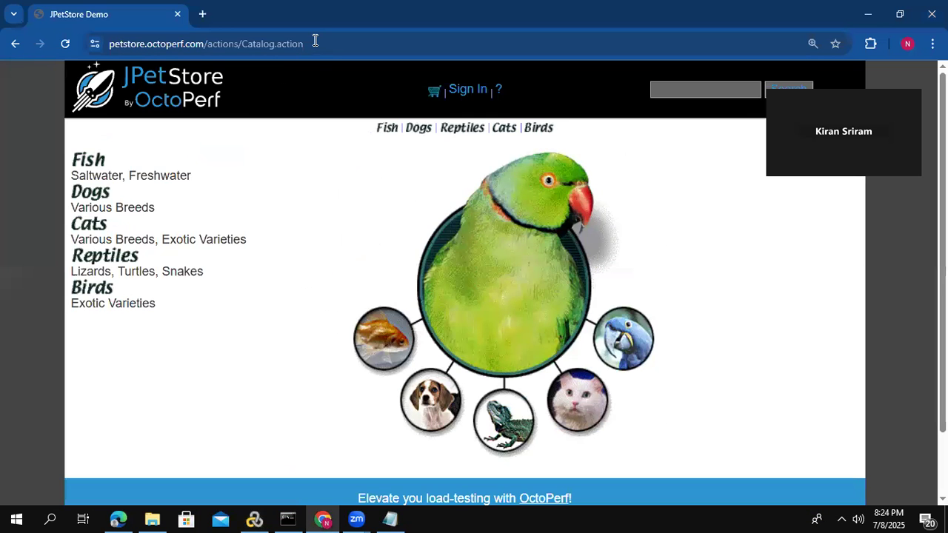
pyautogui.click(315, 41)
pyautogui.hotkey('ctrl', 'v')
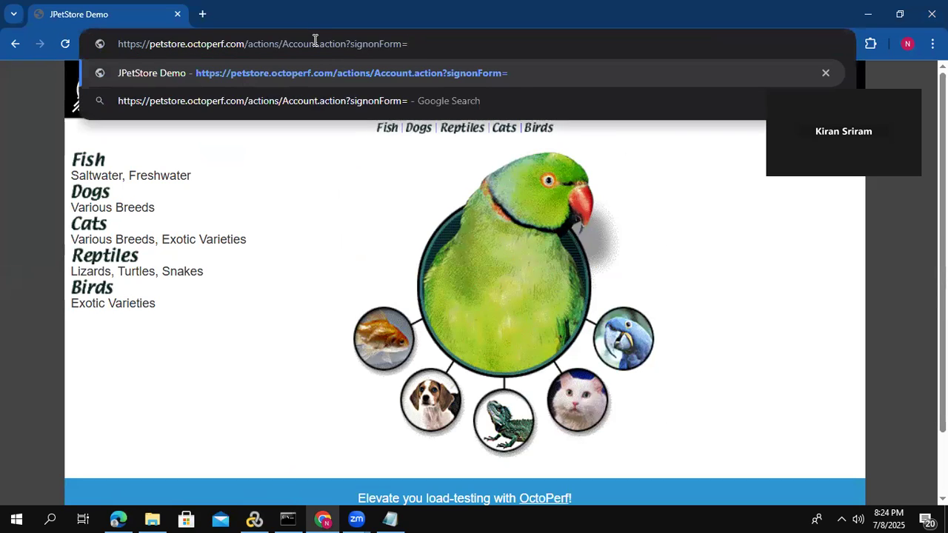
pyautogui.press('Return')
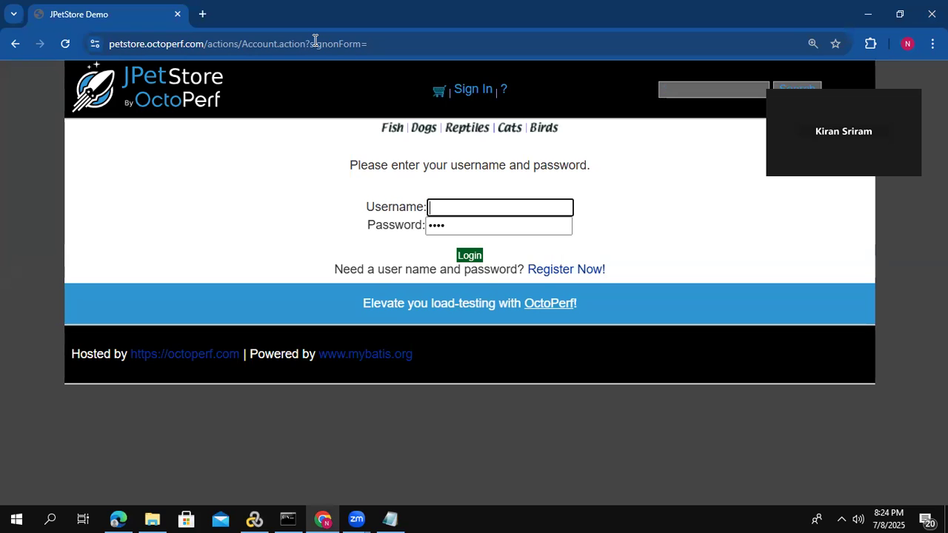
pyautogui.hotkey('alt', 'Tab')
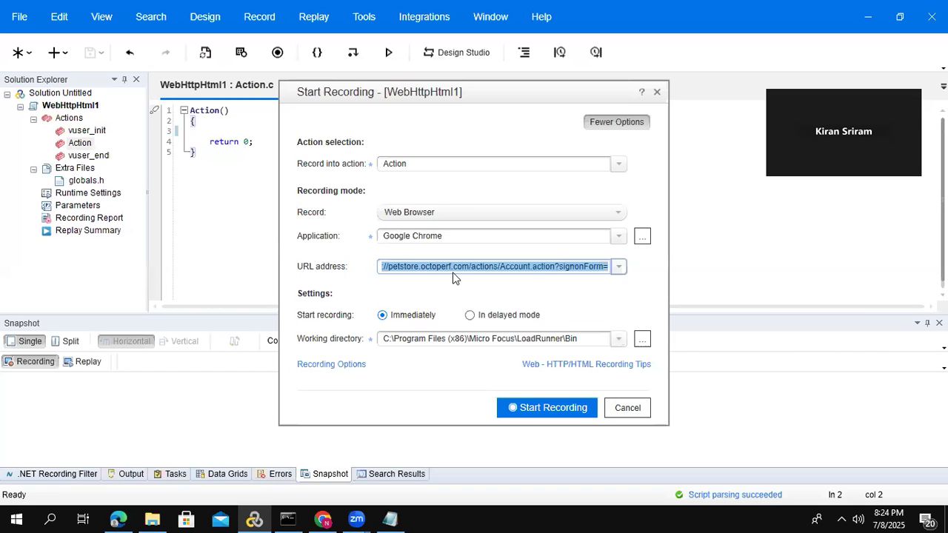
# - Start recording the JPetStore sign-in URL in Google Chrome, replacing the existing content of Action
pyautogui.click(548, 409)
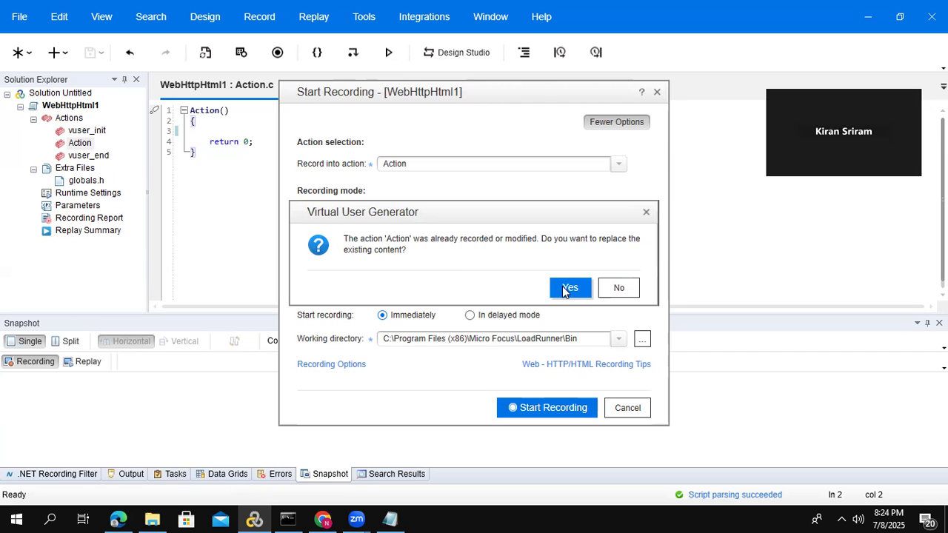
pyautogui.click(563, 289)
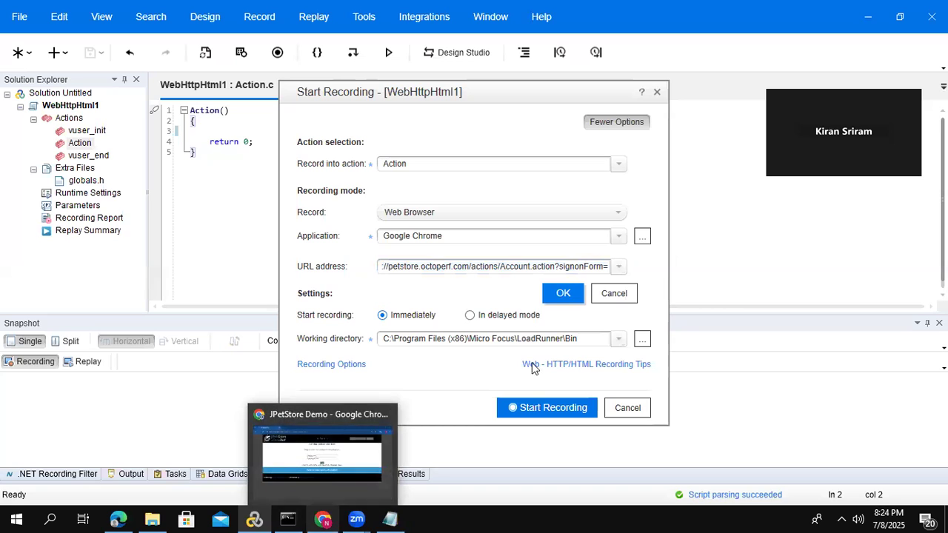
pyautogui.click(562, 293)
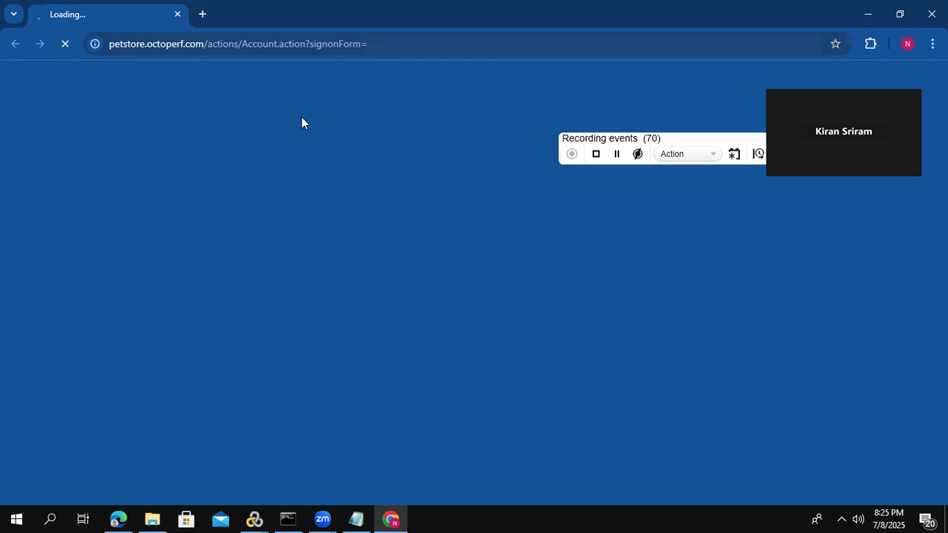
pyautogui.hotkey('ctrl', 'l')
pyautogui.press('Return')
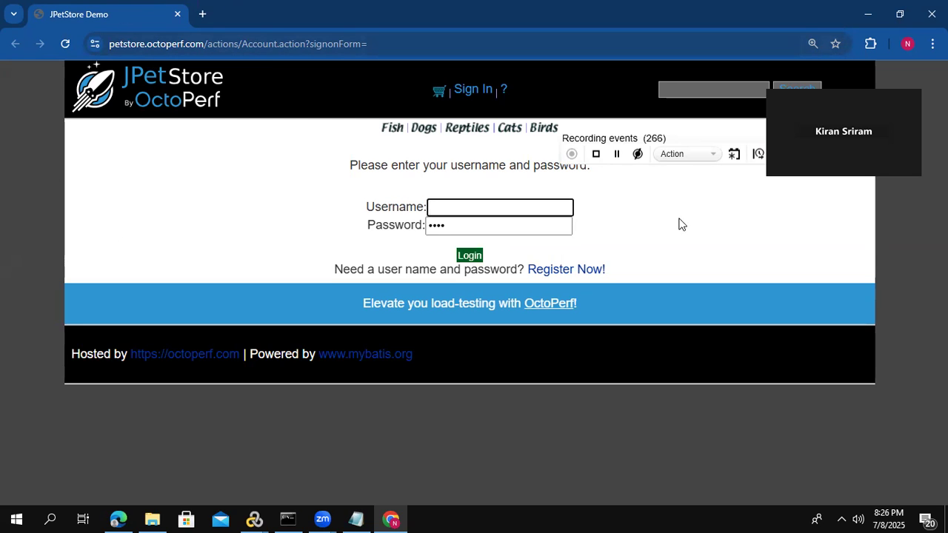
# - Start a transaction named Login in the recording
pyautogui.click(757, 154)
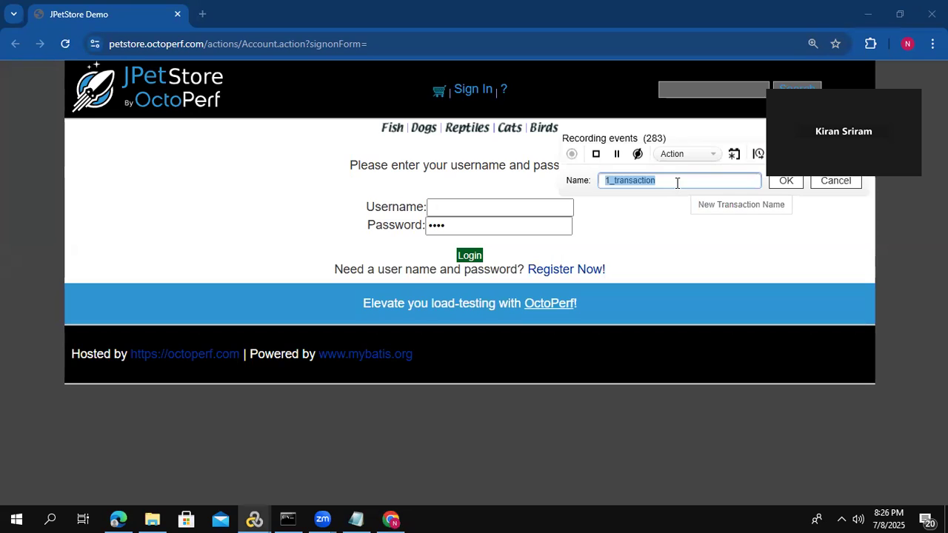
pyautogui.write('Login')
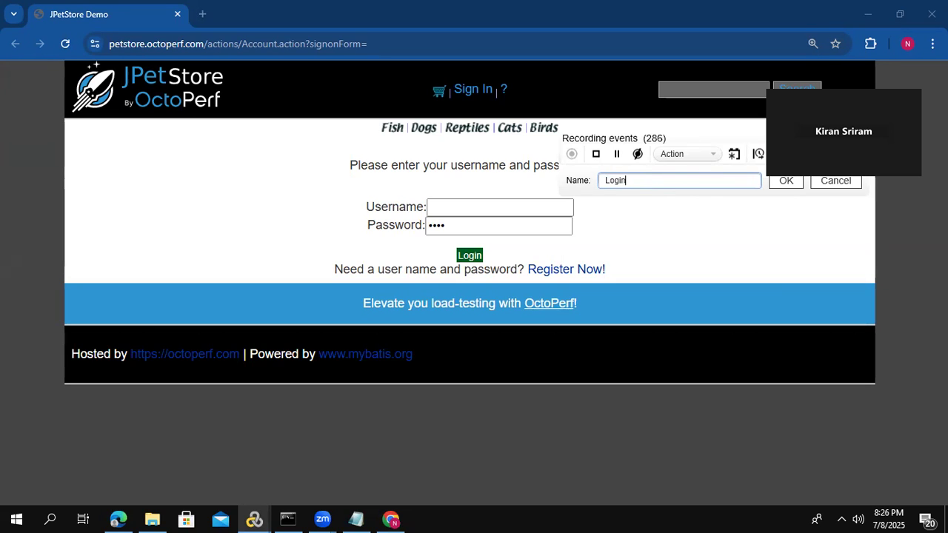
pyautogui.click(789, 181)
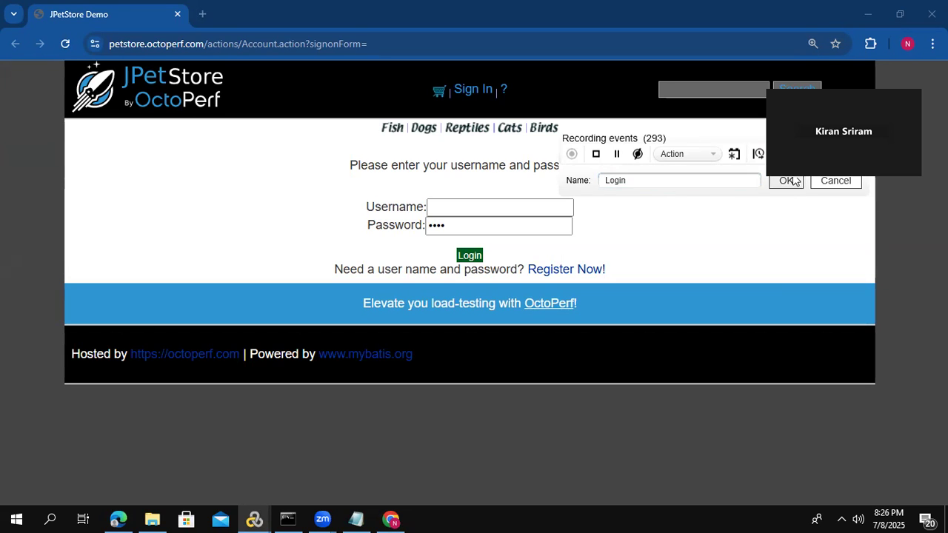
# - Sign in to JPetStore with the suggested account username and the account password
pyautogui.click(462, 205)
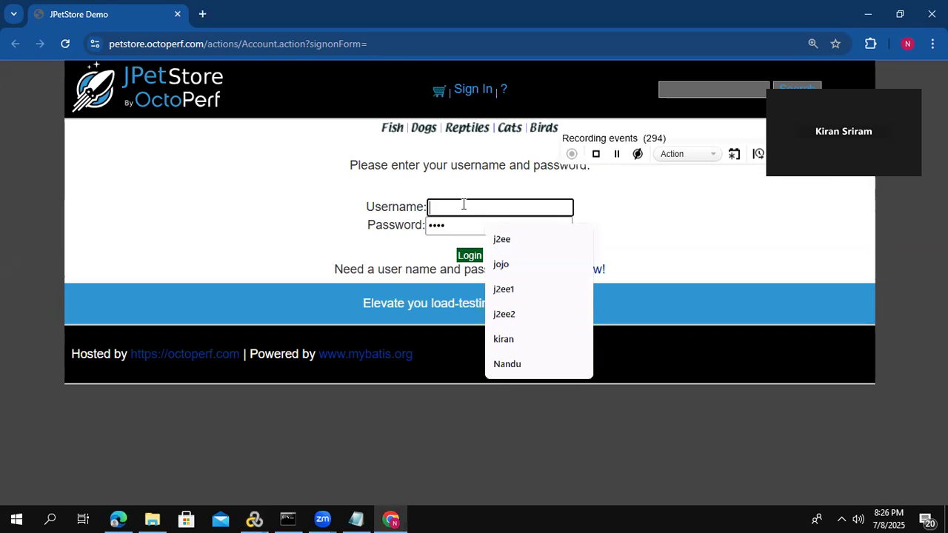
pyautogui.click(499, 239)
pyautogui.press('Tab')
pyautogui.press('BackSpace')
pyautogui.write('j2ee')
pyautogui.click(467, 257)
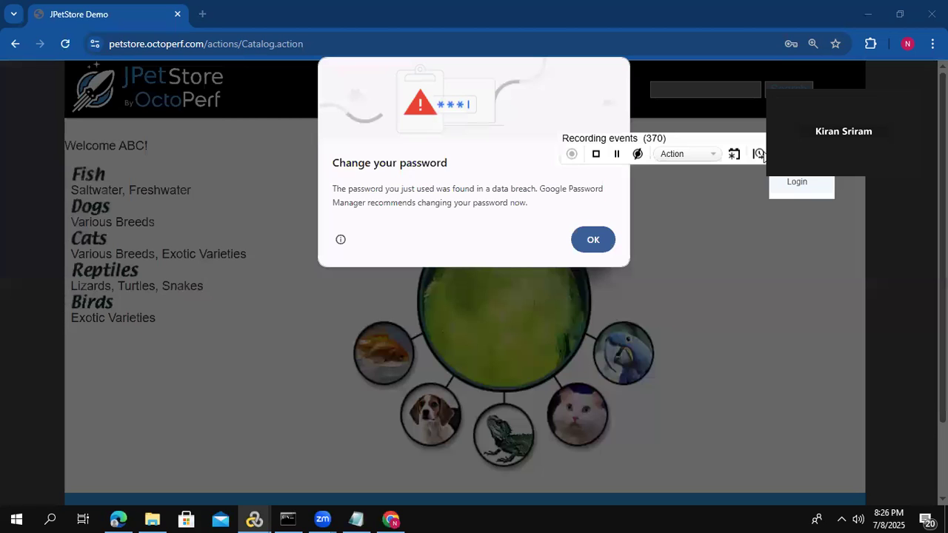
# - Record a transaction named Clickon Pet that covers opening the Fish category, and end it
pyautogui.click(734, 153)
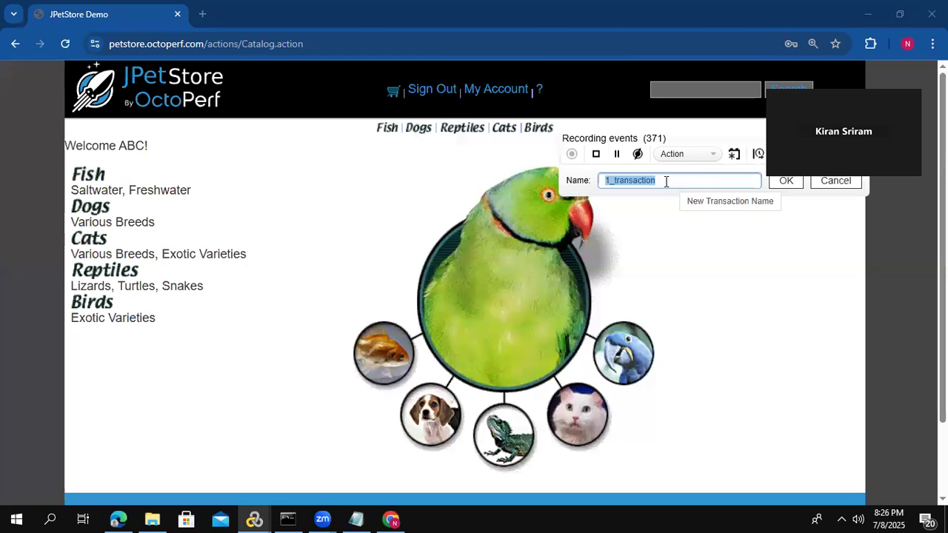
pyautogui.write('Clickon P')
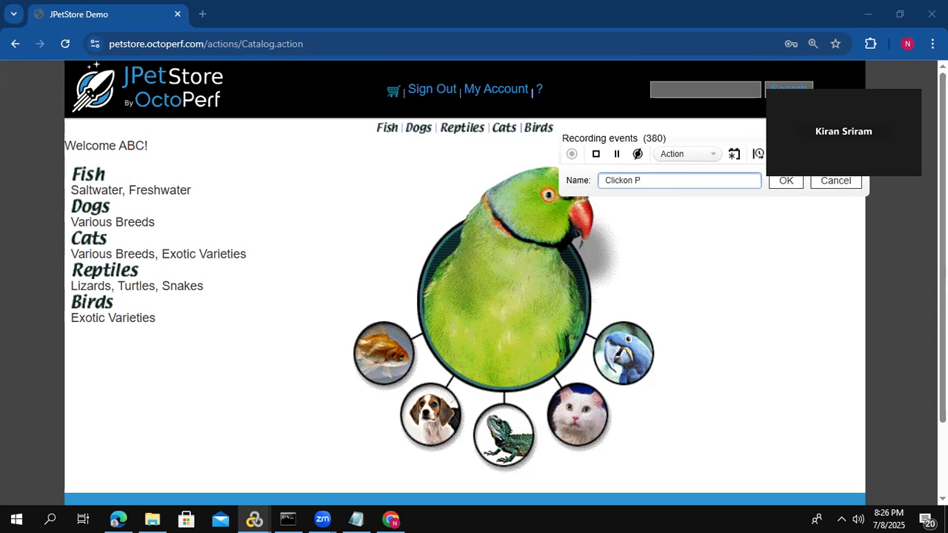
pyautogui.click(785, 184)
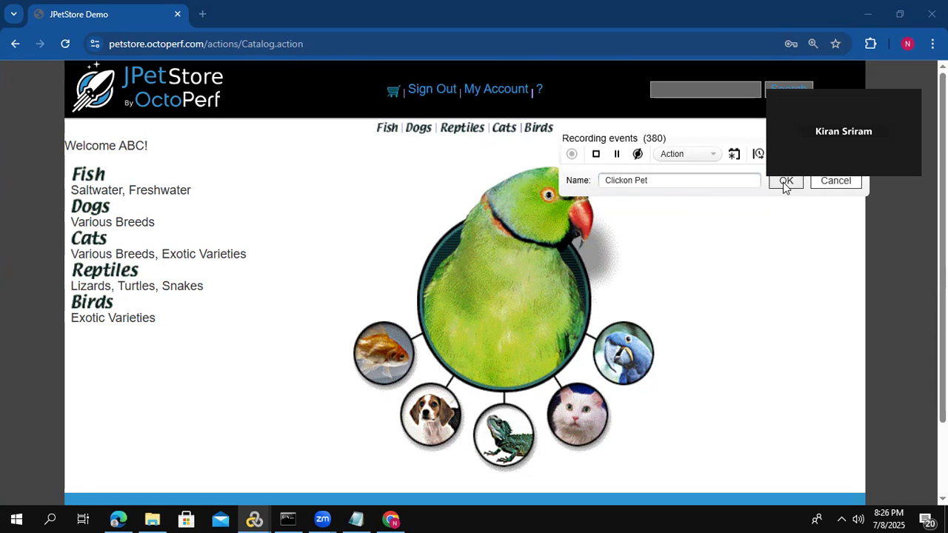
pyautogui.click(90, 179)
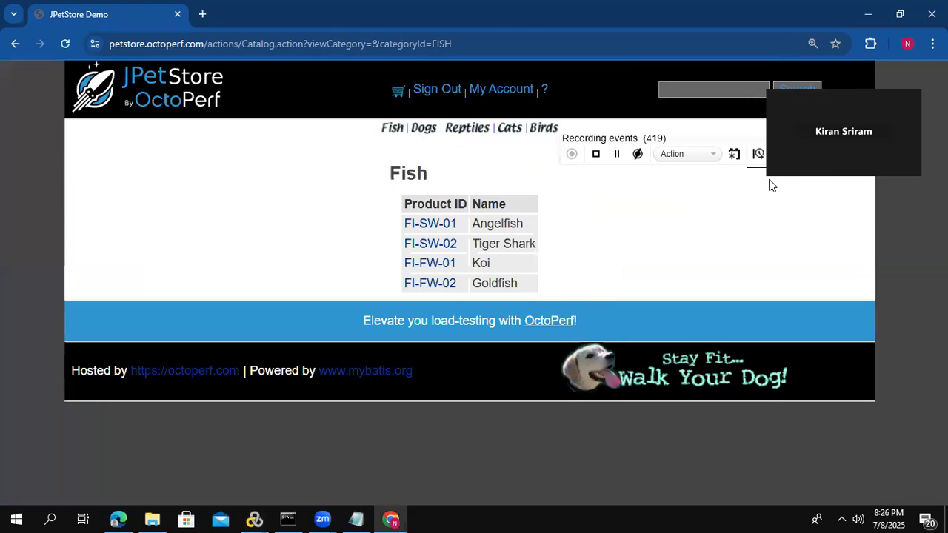
pyautogui.click(786, 157)
pyautogui.click(806, 184)
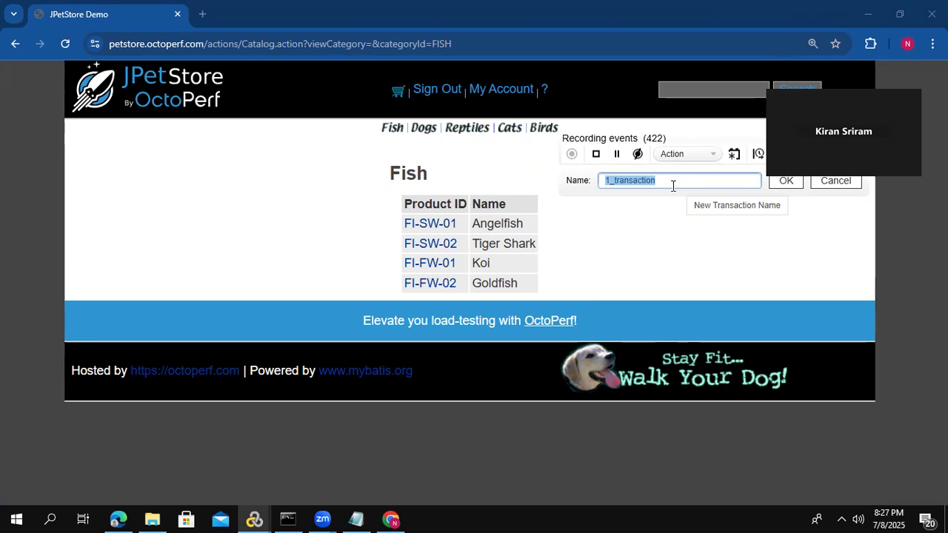
# - Record a transaction named Product that covers opening the Angelfish product (FI-SW-01), and end it
pyautogui.write('P')
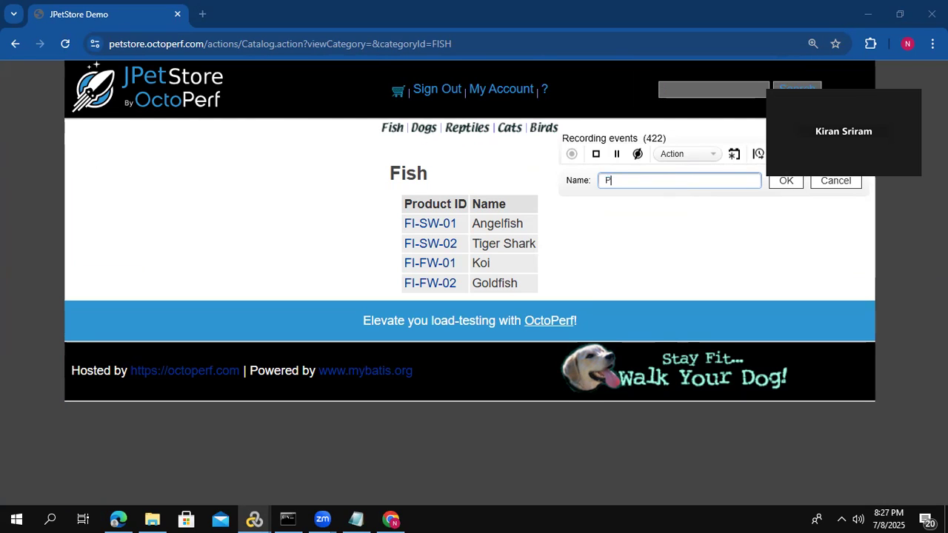
pyautogui.write('roduct')
pyautogui.click(779, 182)
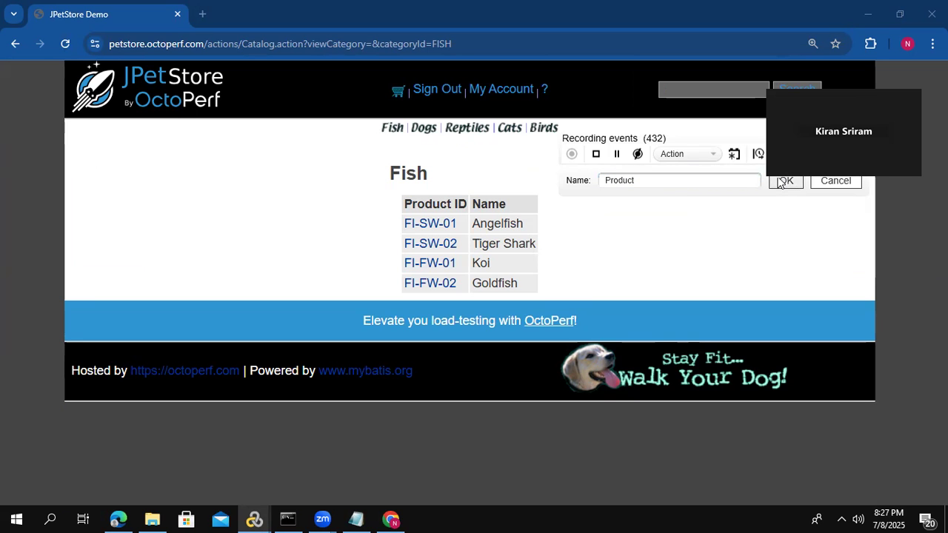
pyautogui.click(425, 222)
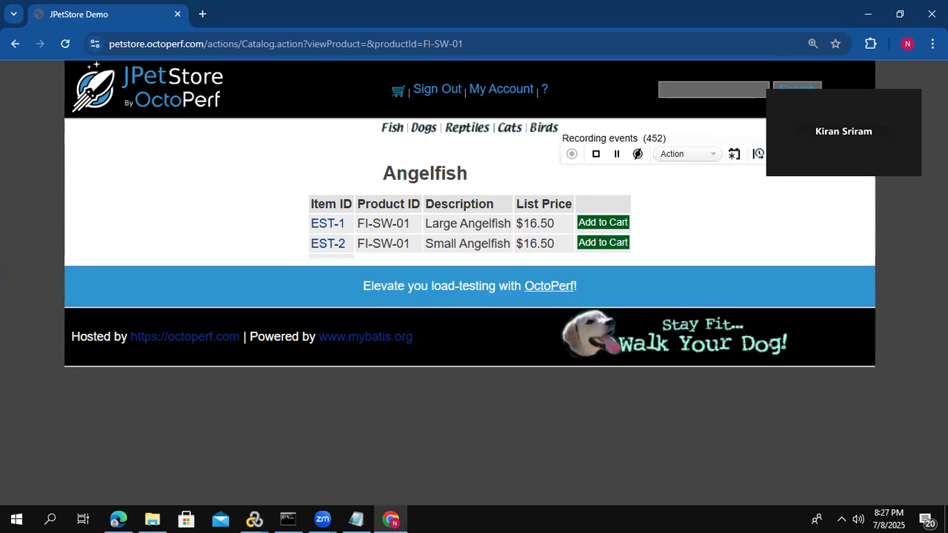
pyautogui.click(780, 154)
pyautogui.click(809, 187)
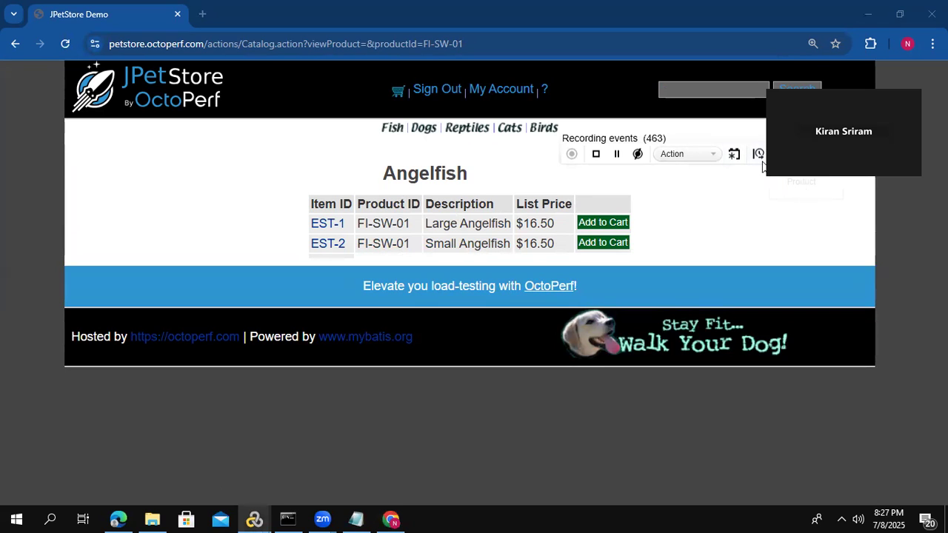
# - Start a transaction named AddtoCart, covering adding the Large Angelfish (EST-1) to the cart and proceeding to checkout
pyautogui.click(734, 154)
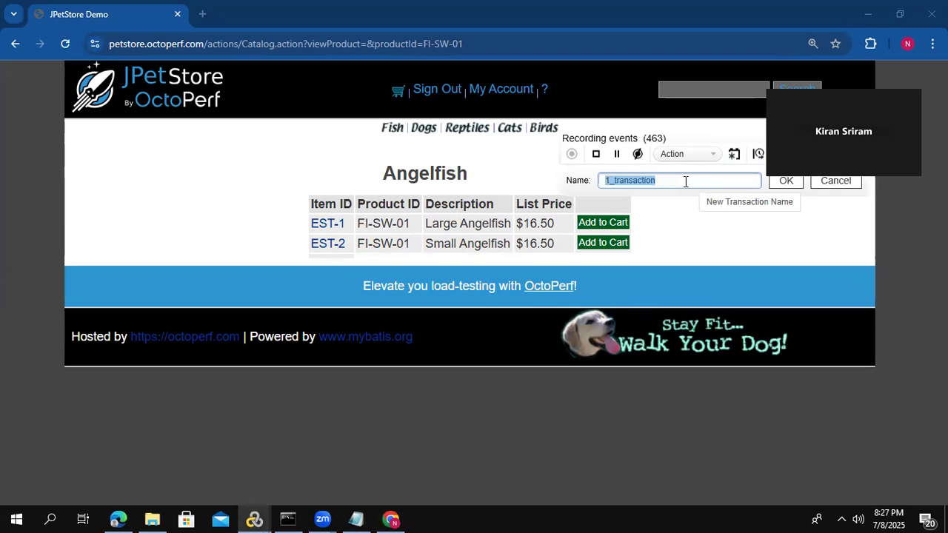
pyautogui.write('AddtoCart')
pyautogui.click(787, 182)
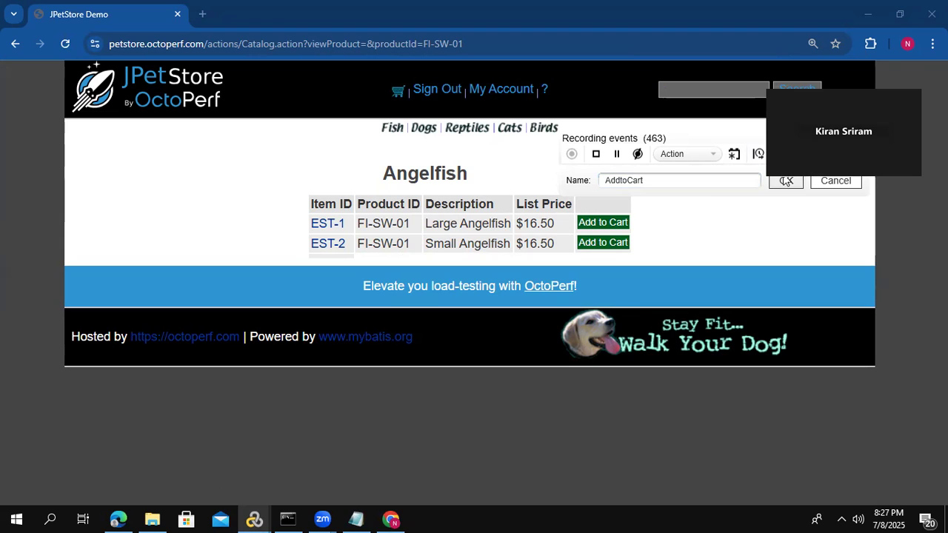
pyautogui.click(604, 223)
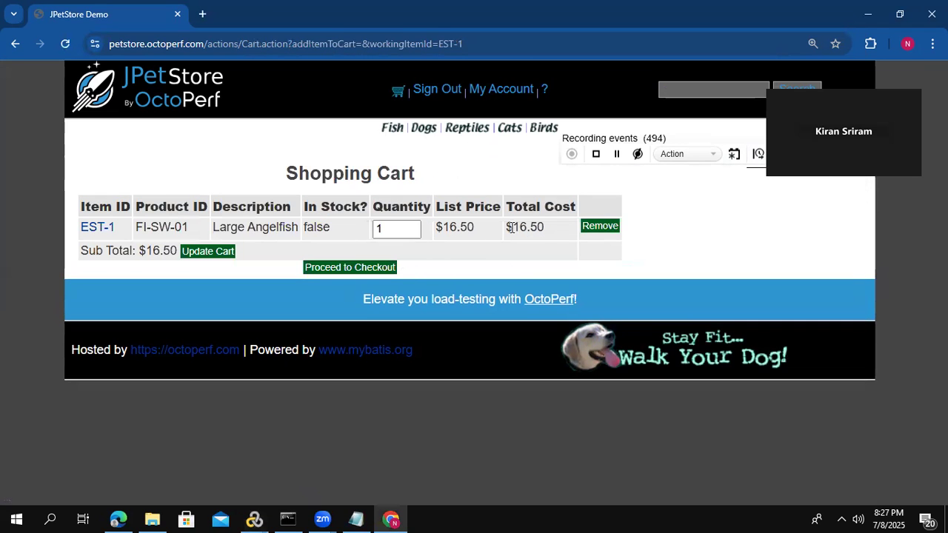
pyautogui.click(367, 272)
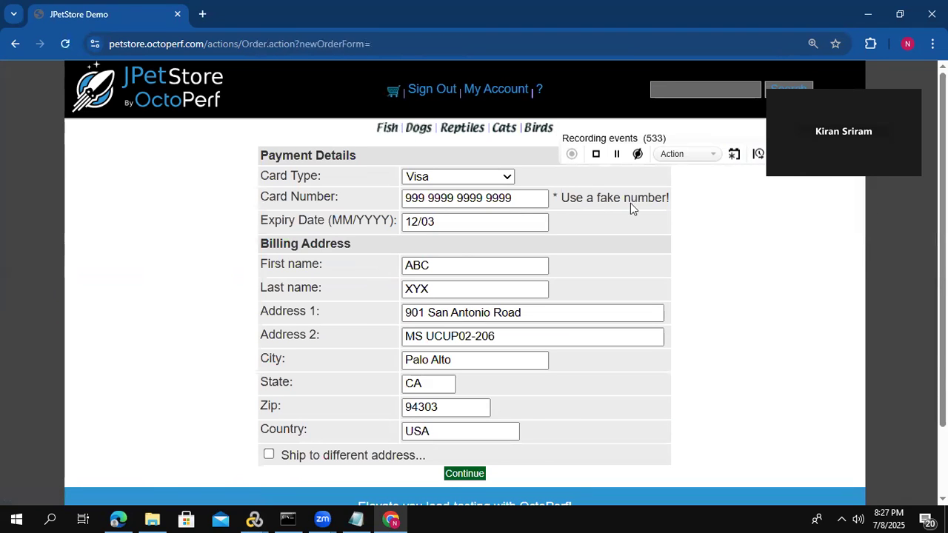
# - End the AddtoCart transaction and start a new transaction named Payment
pyautogui.click(782, 155)
pyautogui.click(757, 154)
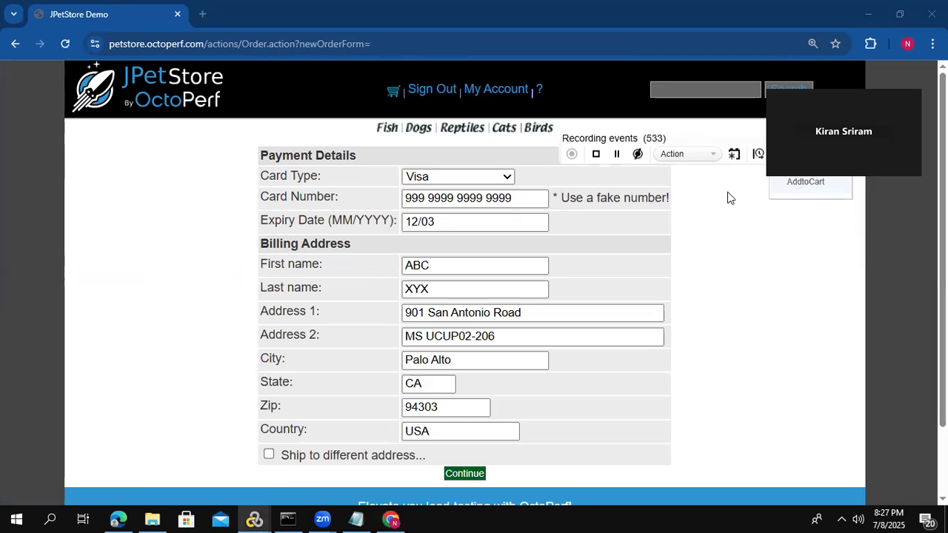
pyautogui.write('Payment')
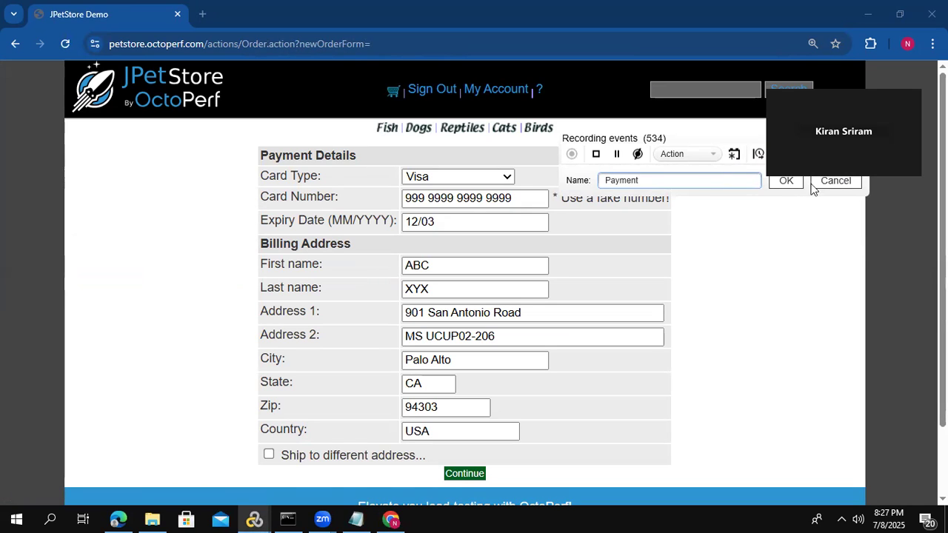
pyautogui.click(786, 181)
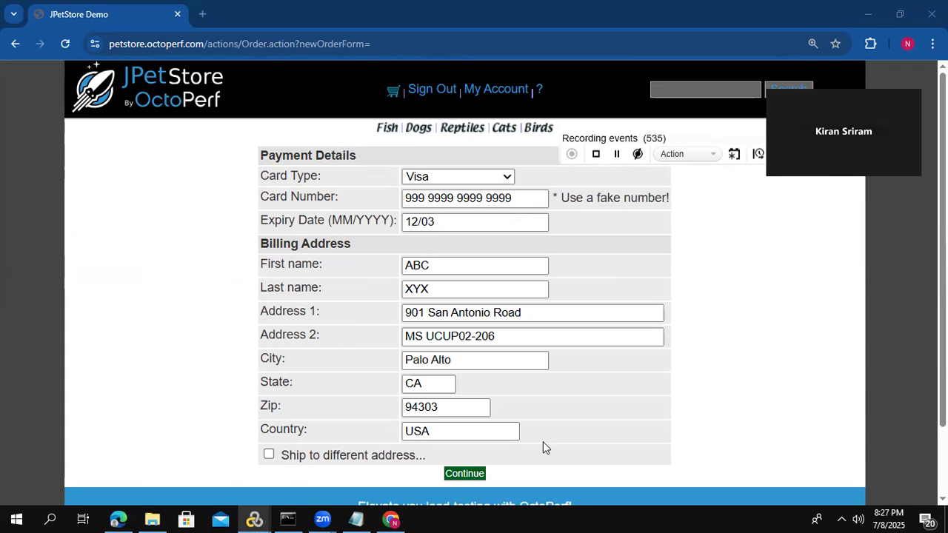
# - Continue with the prefilled payment details, confirm the order, and end the Payment transaction
pyautogui.click(465, 473)
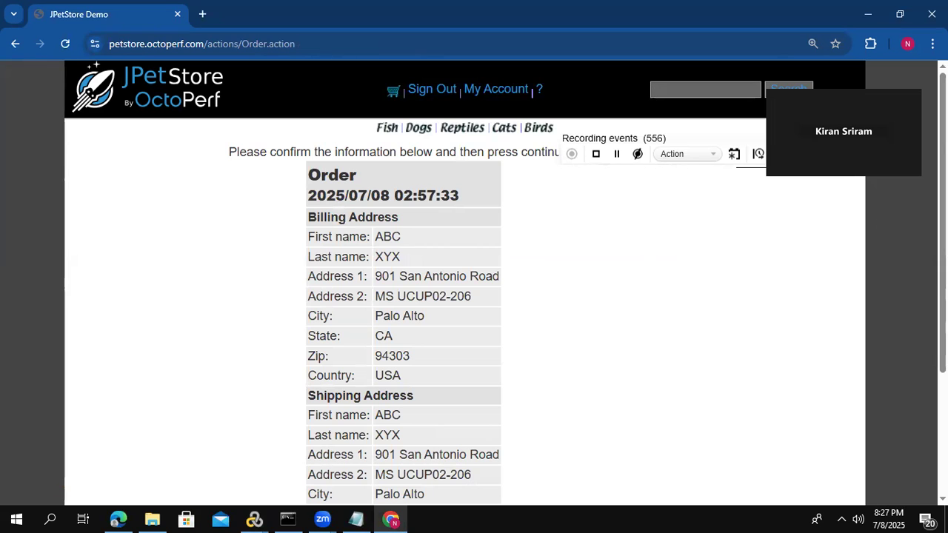
pyautogui.scroll(-3, 465, 281)
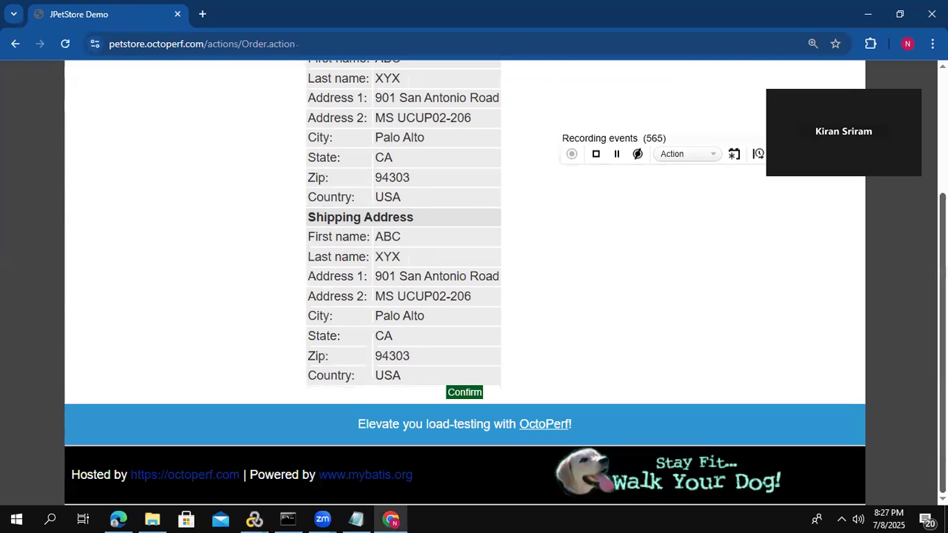
pyautogui.click(463, 393)
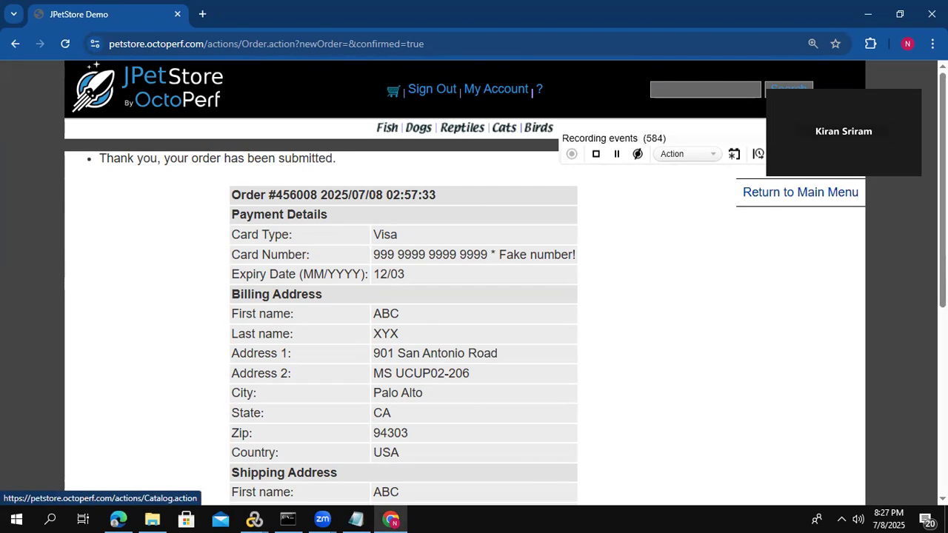
pyautogui.click(791, 187)
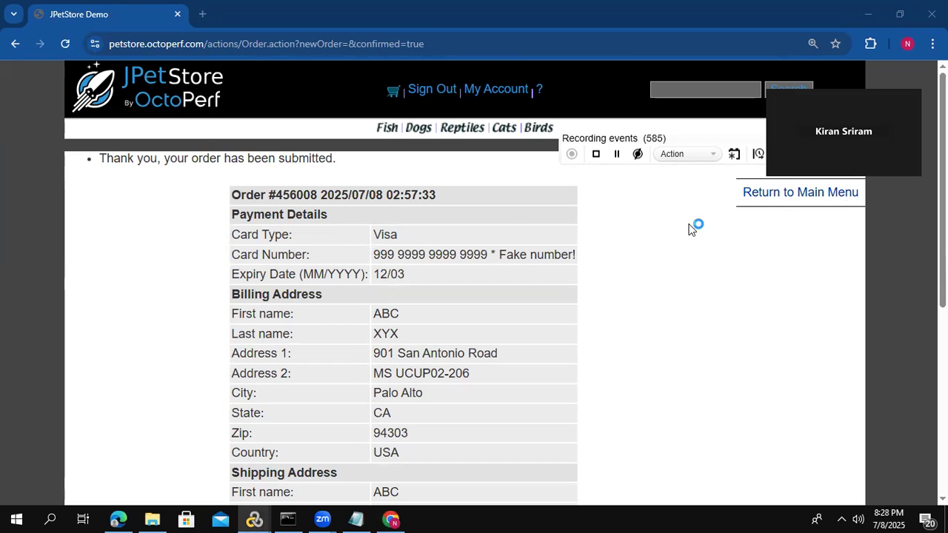
# - Start a transaction named Logout, sign out of JPetStore, and stop the recording
pyautogui.click(758, 154)
pyautogui.write('l')
pyautogui.press('BackSpace')
pyautogui.write('Logout')
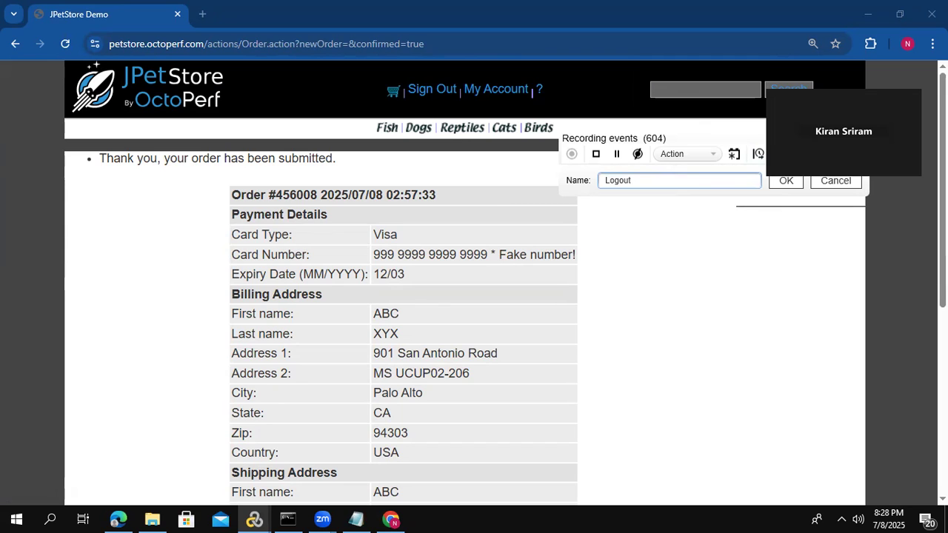
pyautogui.click(787, 182)
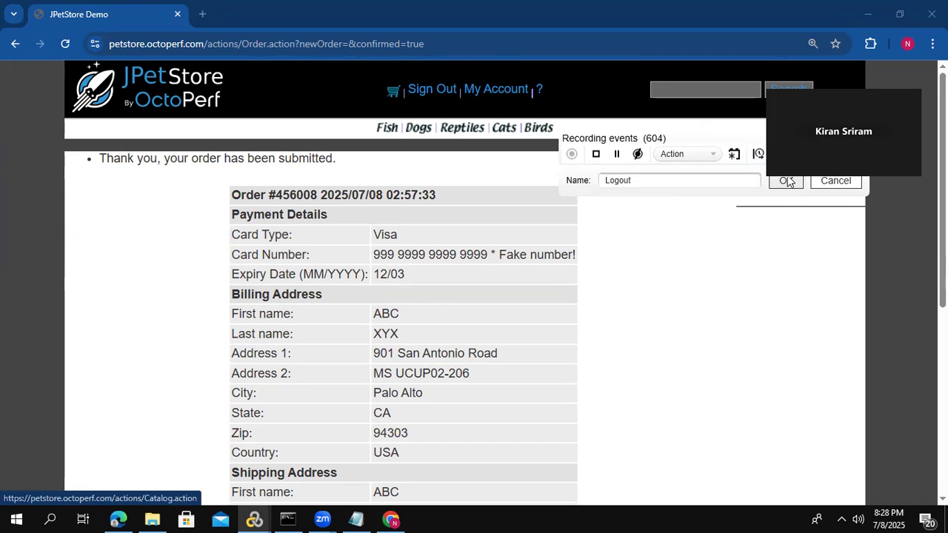
pyautogui.click(453, 95)
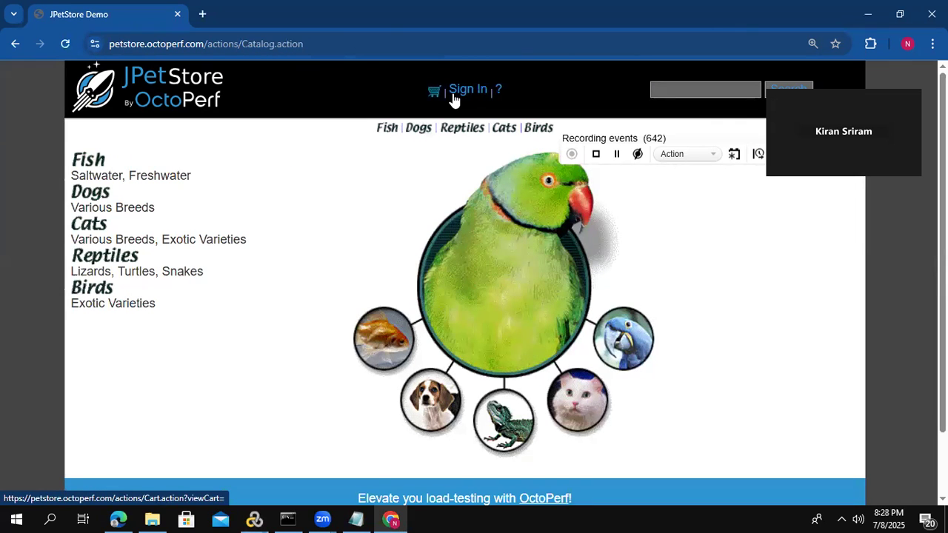
pyautogui.click(595, 155)
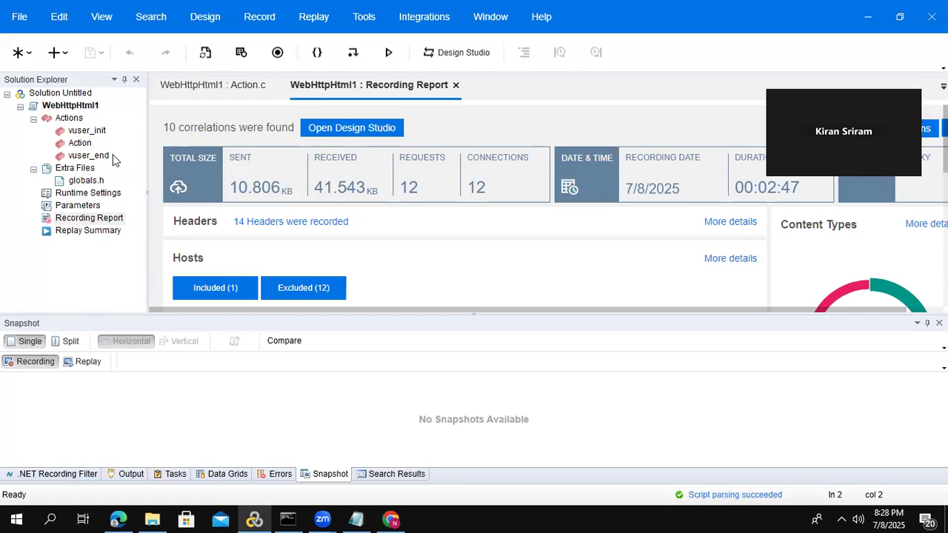
# - Examine the recorded Action script, including the sign-on page request, the login submission and the start and end of each transaction
pyautogui.doubleClick(74, 146)
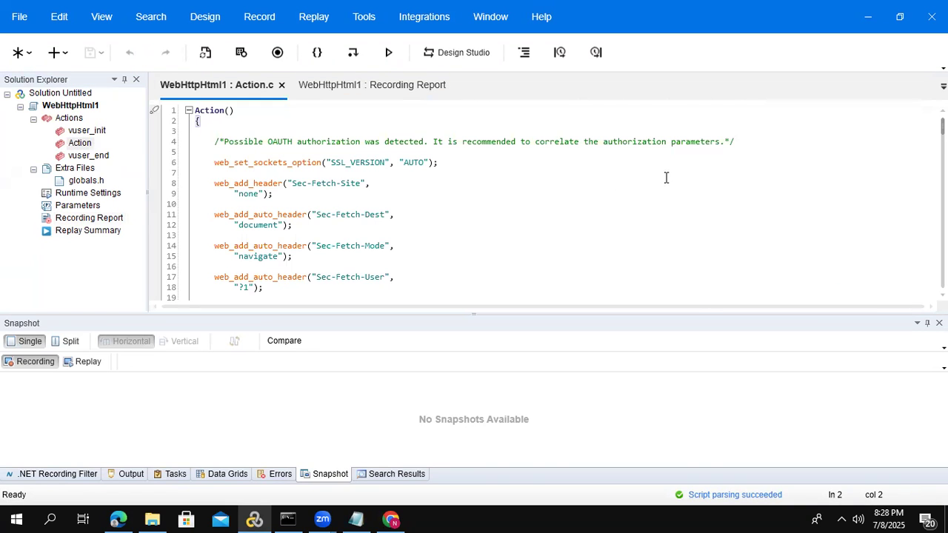
pyautogui.scroll(-8, 548, 202)
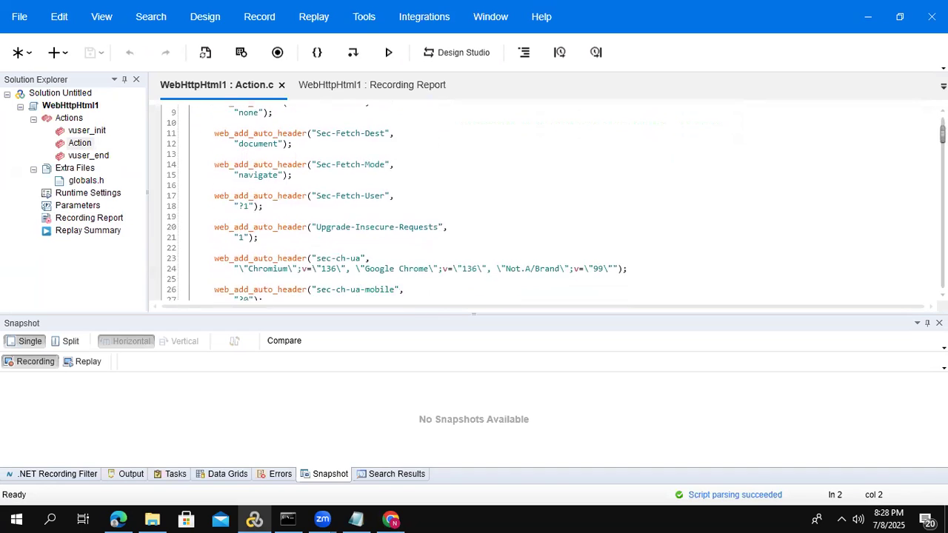
pyautogui.scroll(-1, 407, 160)
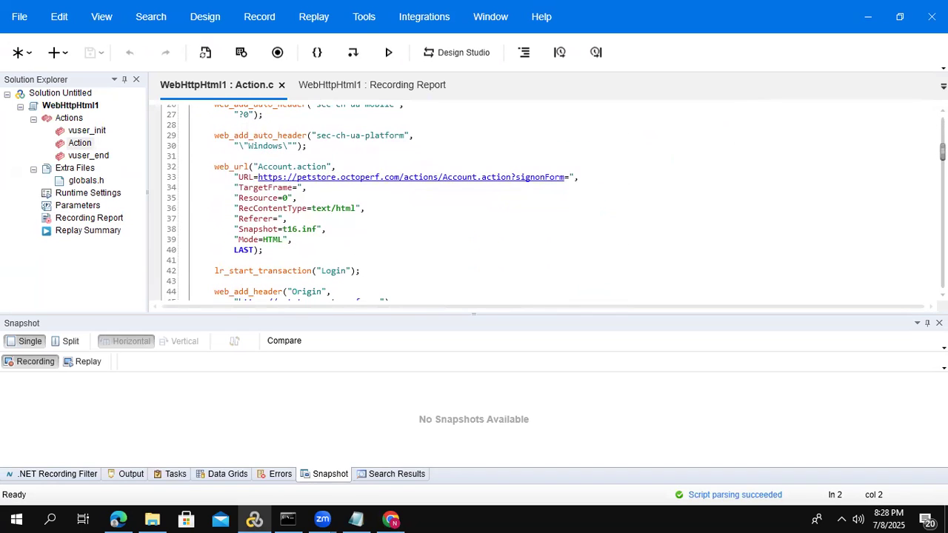
pyautogui.moveTo(209, 166); pyautogui.dragTo(310, 249)
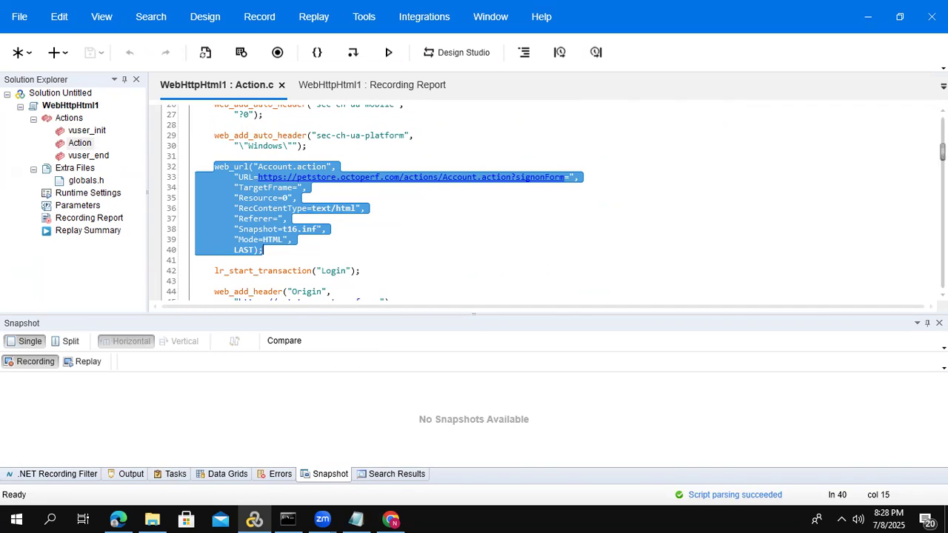
pyautogui.scroll(-7, 943, 152)
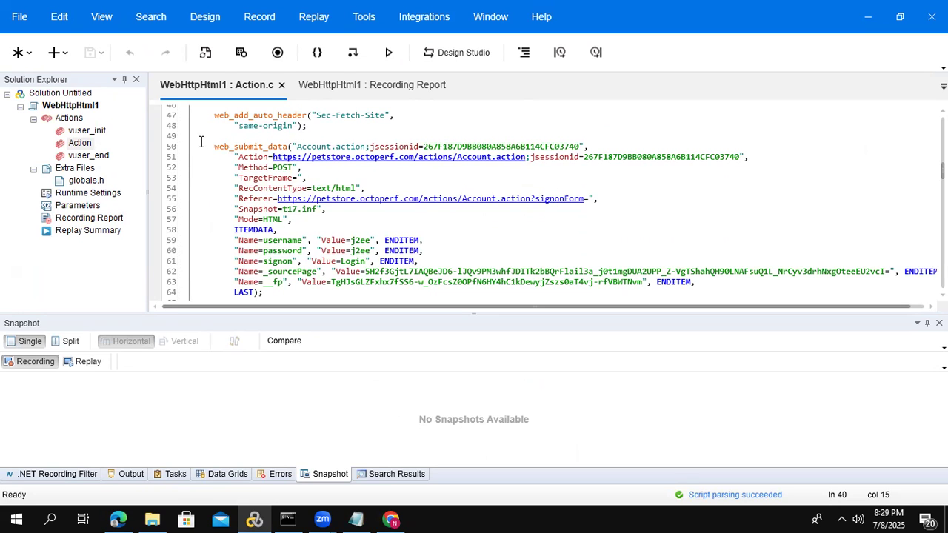
pyautogui.moveTo(214, 146); pyautogui.dragTo(273, 262)
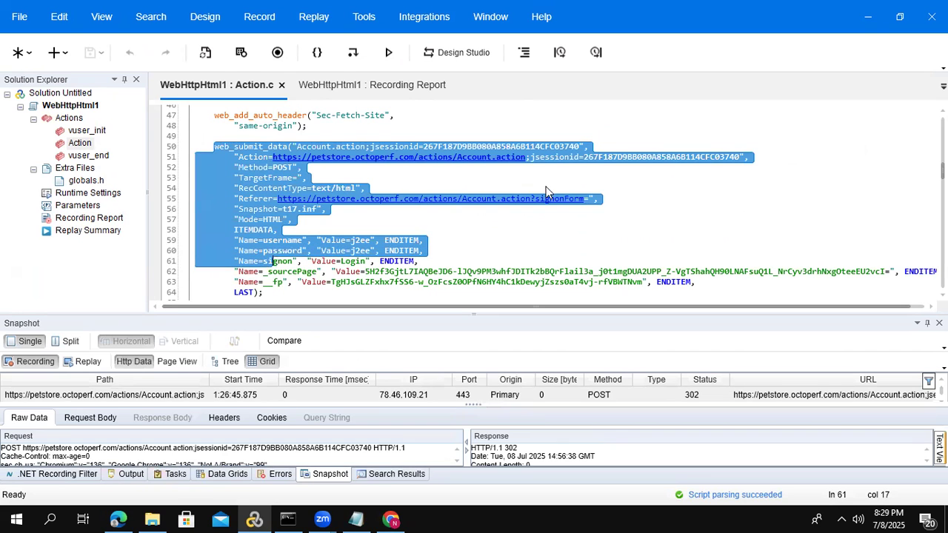
pyautogui.click(273, 261)
pyautogui.scroll(-10, 865, 191)
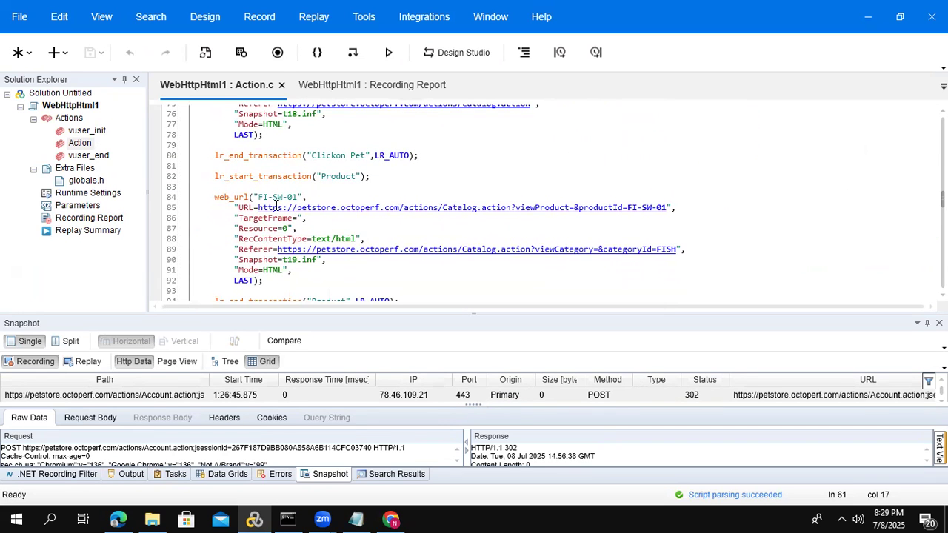
pyautogui.scroll(-18, 942, 199)
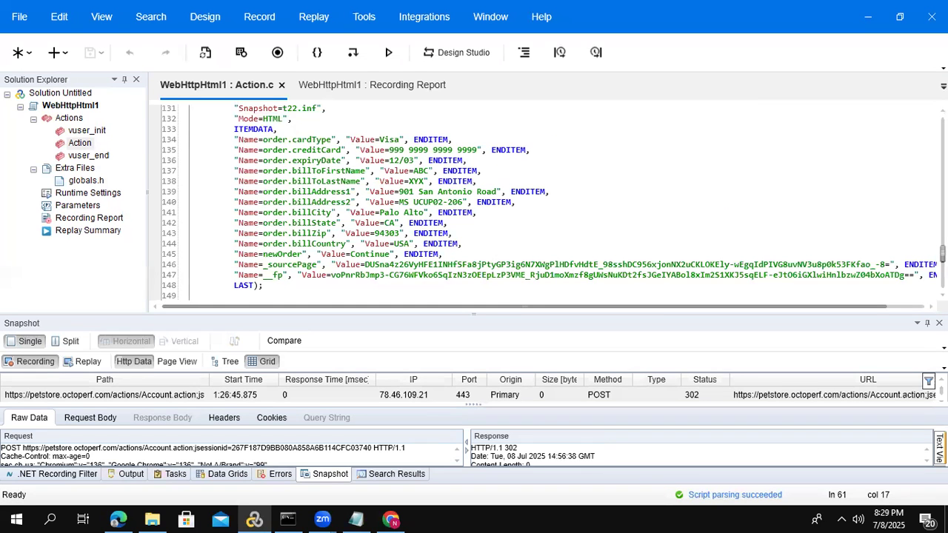
pyautogui.scroll(-8, 873, 259)
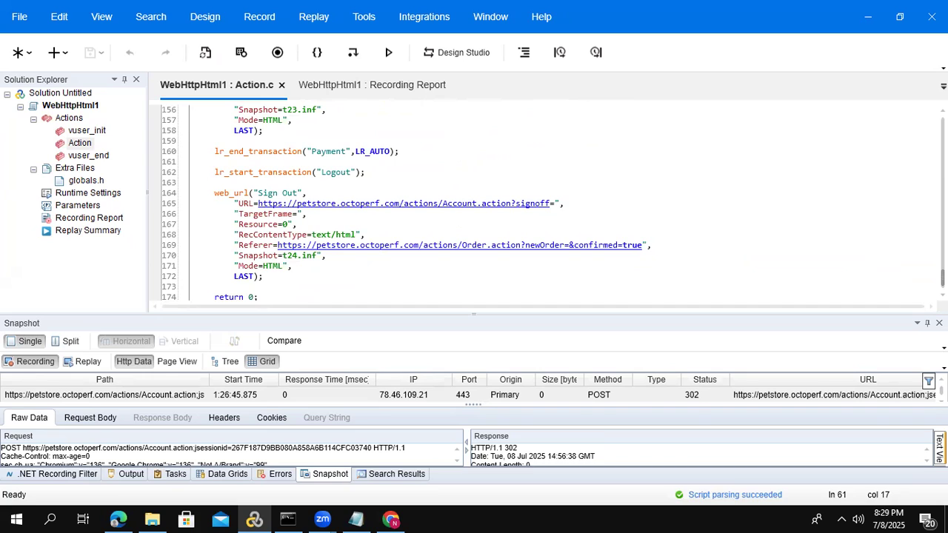
pyautogui.scroll(-1, 379, 252)
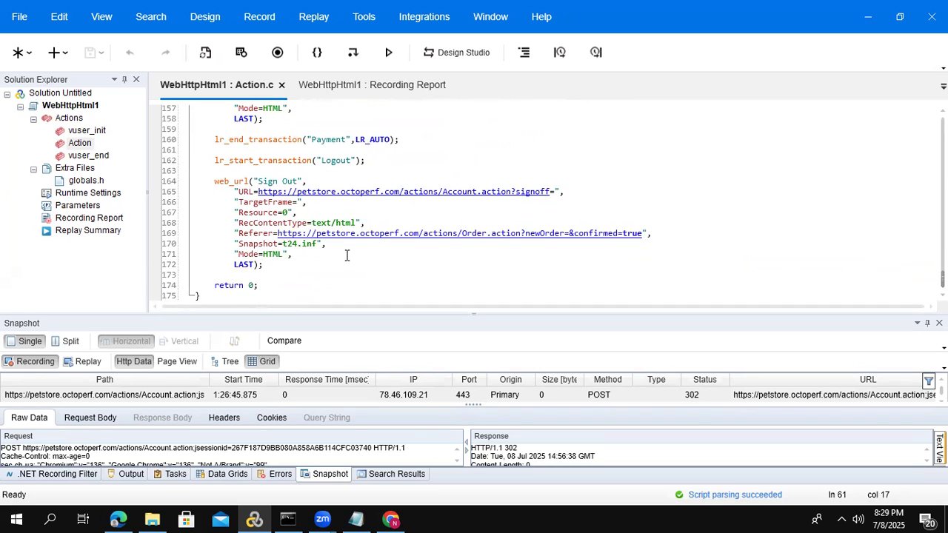
# - Insert lr_end_transaction("Logout", LR_AUTO) after the Sign Out request in the Action script
pyautogui.click(280, 272)
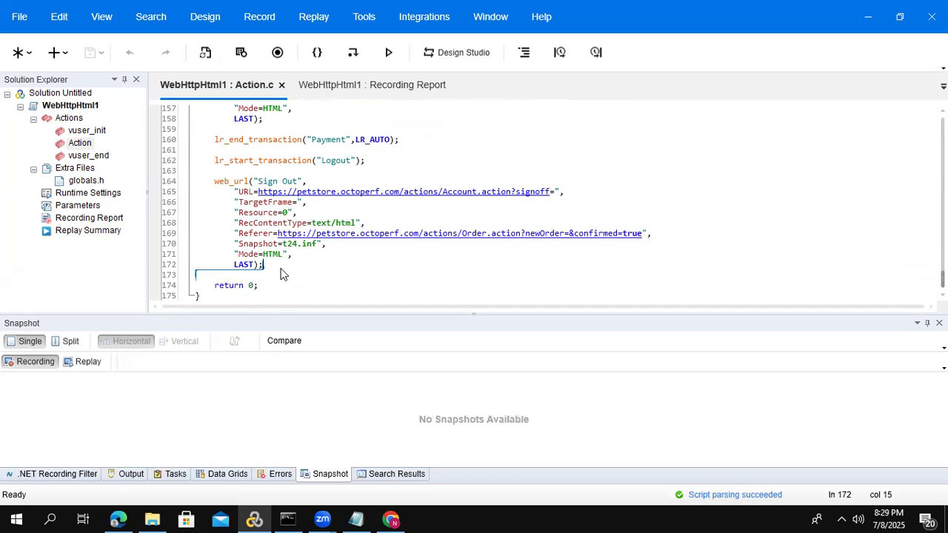
pyautogui.press('Return')
pyautogui.press('Return')
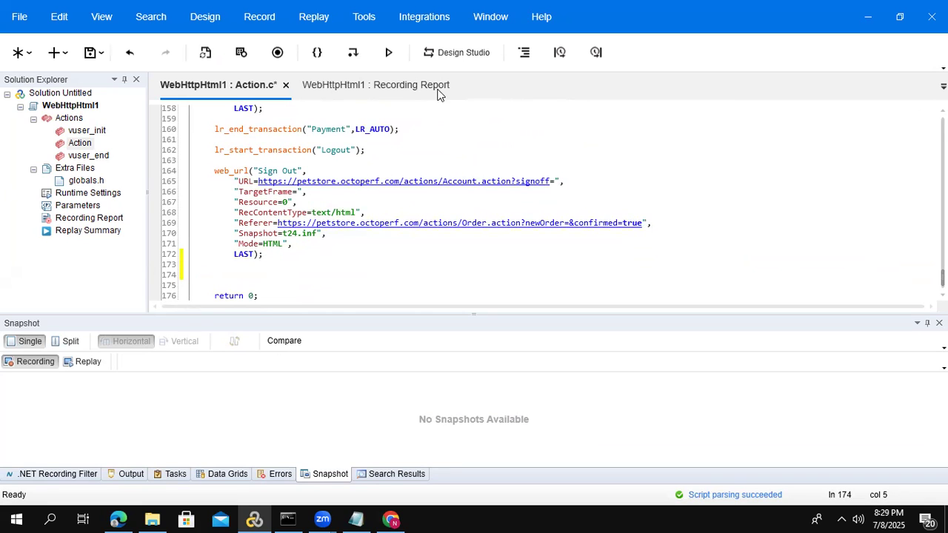
pyautogui.hotkey('ctrl', 'shift', 't')
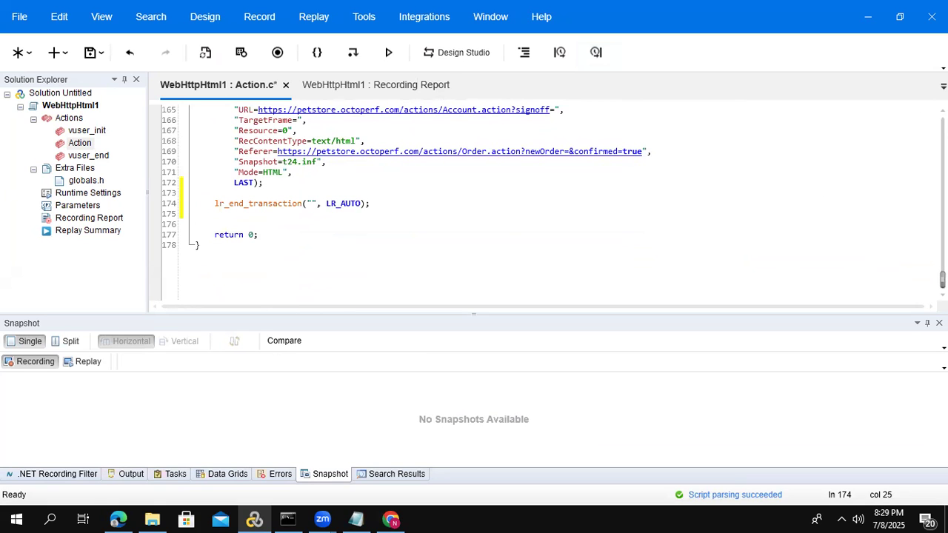
pyautogui.scroll(3, 887, 265)
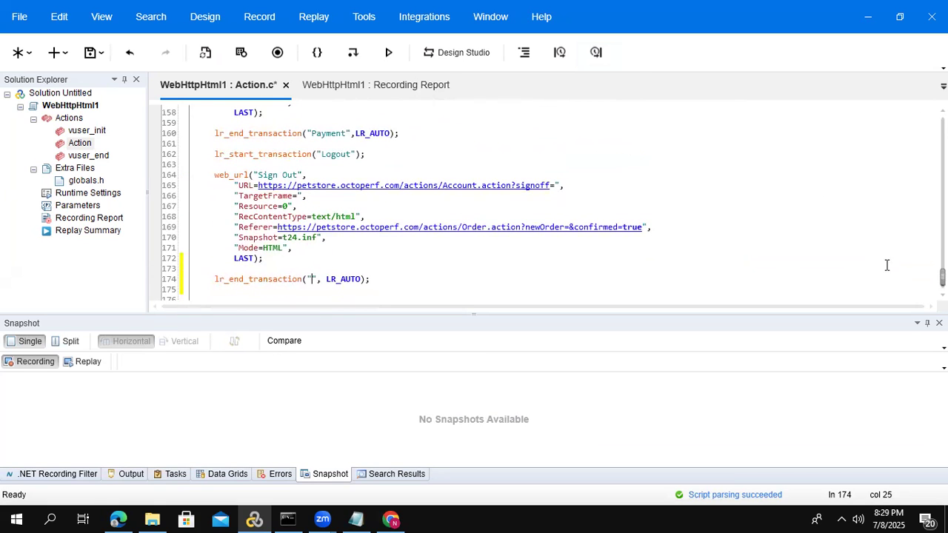
pyautogui.doubleClick(337, 156)
pyautogui.hotkey('ctrl', 'c')
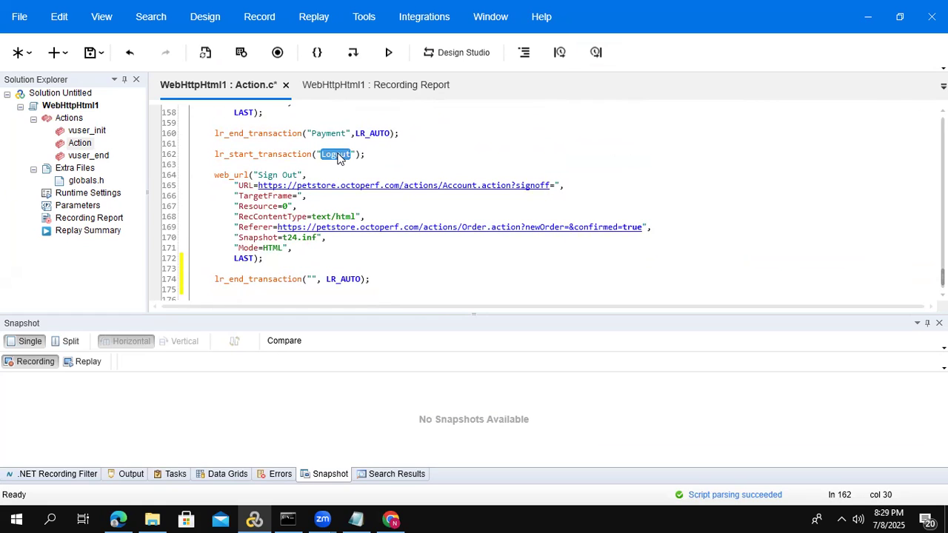
pyautogui.click(312, 279)
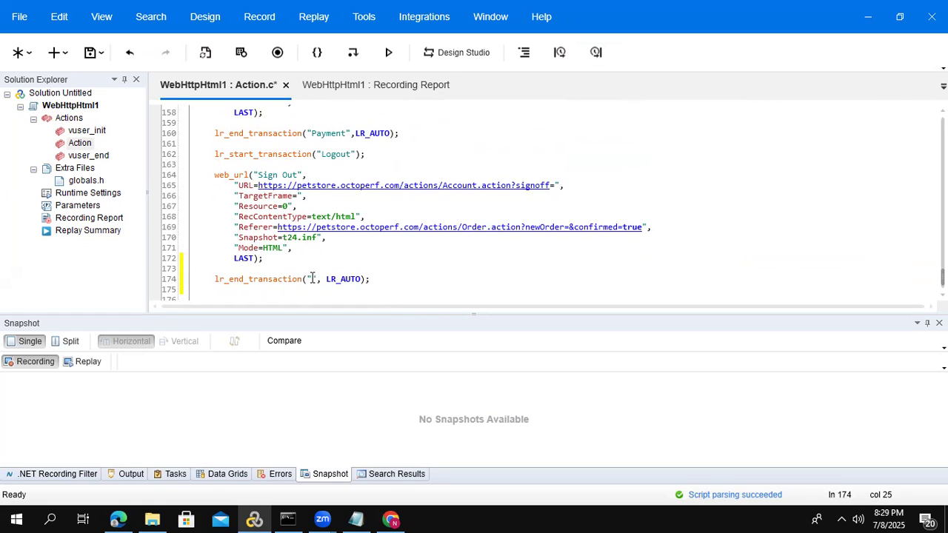
pyautogui.hotkey('ctrl', 'v')
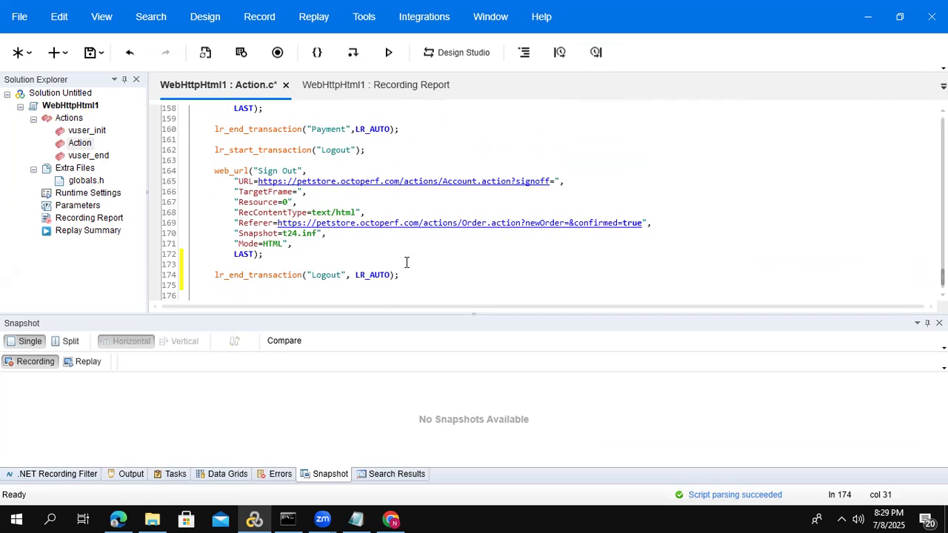
pyautogui.click(417, 274)
# - Replay the WebHttpHtml1 script
pyautogui.moveTo(942, 278); pyautogui.dragTo(942, 243)
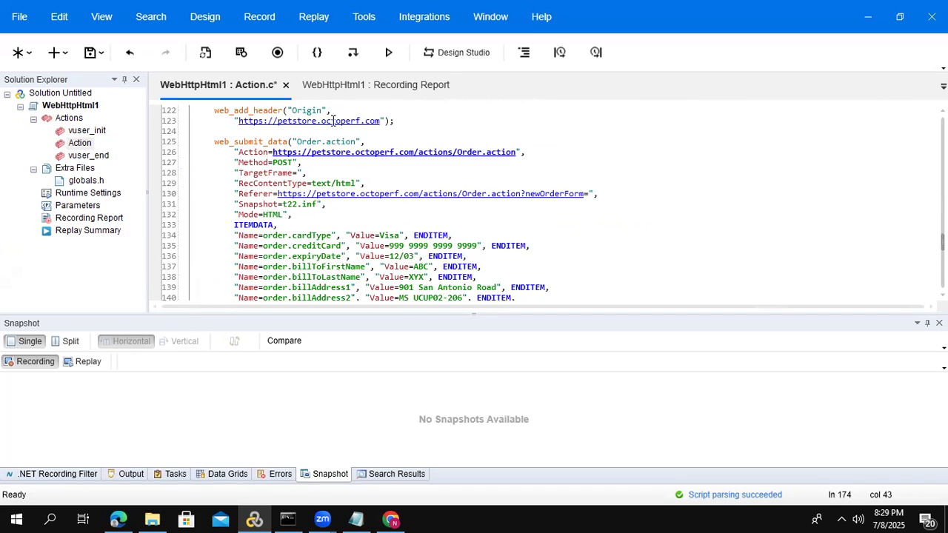
pyautogui.click(87, 108)
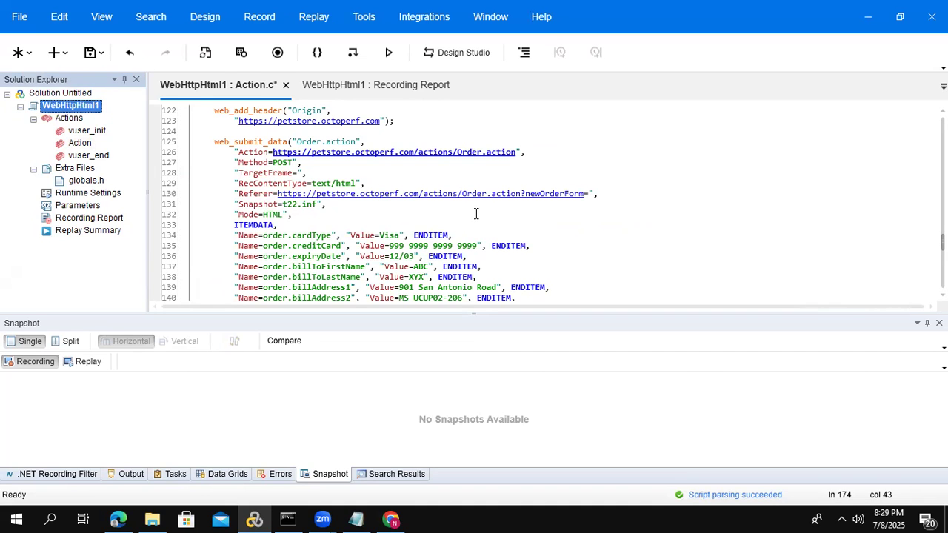
pyautogui.click(586, 214)
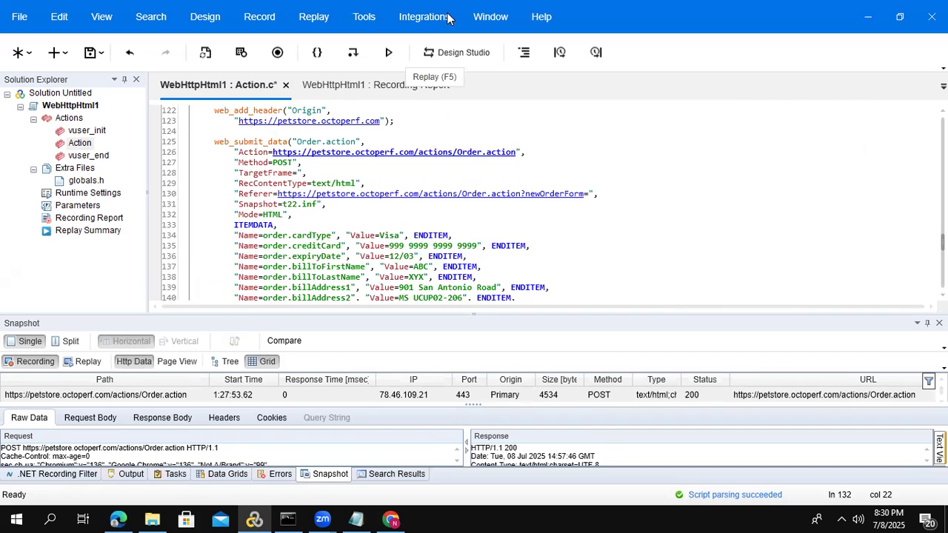
pyautogui.press('F5')
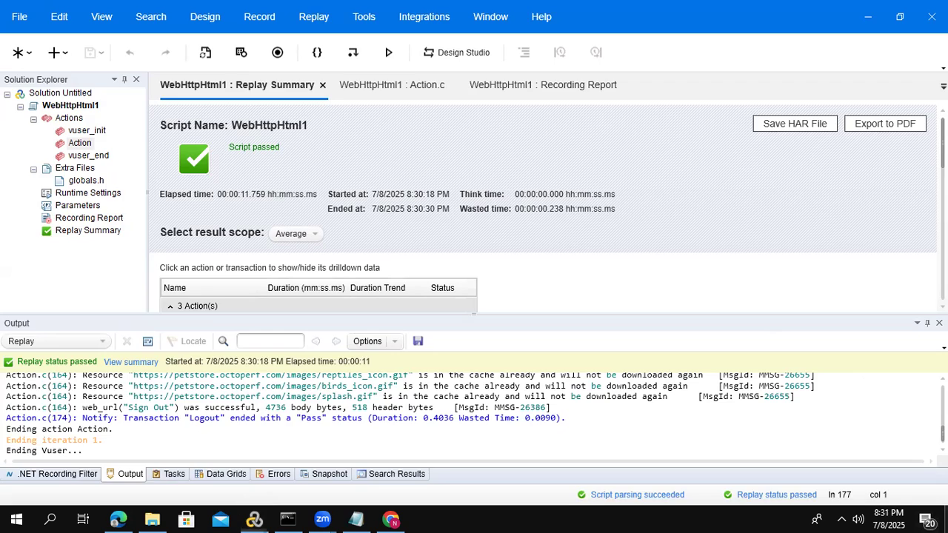
# - Launch LoadRunner Controller from the desktop and move its New Scenario dialog aside
pyautogui.click(945, 518)
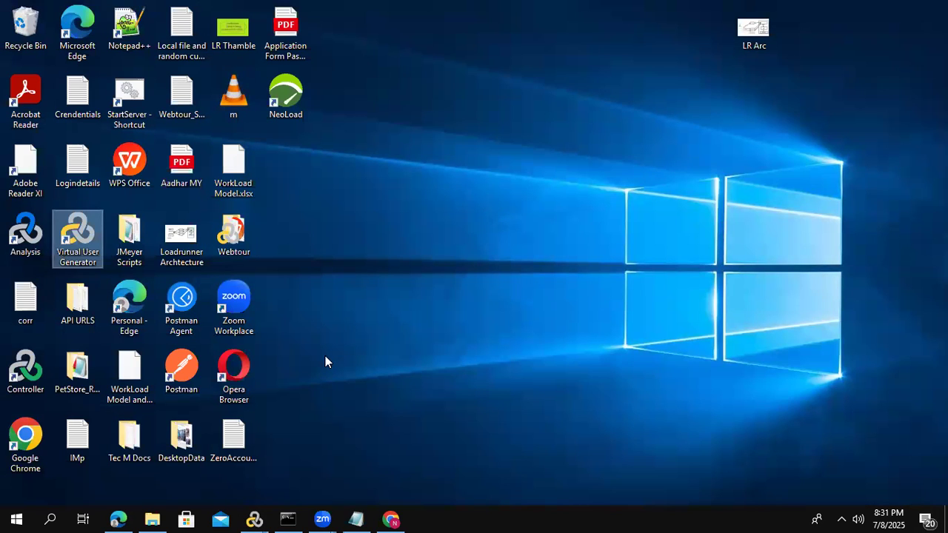
pyautogui.click(20, 379)
pyautogui.doubleClick(21, 380)
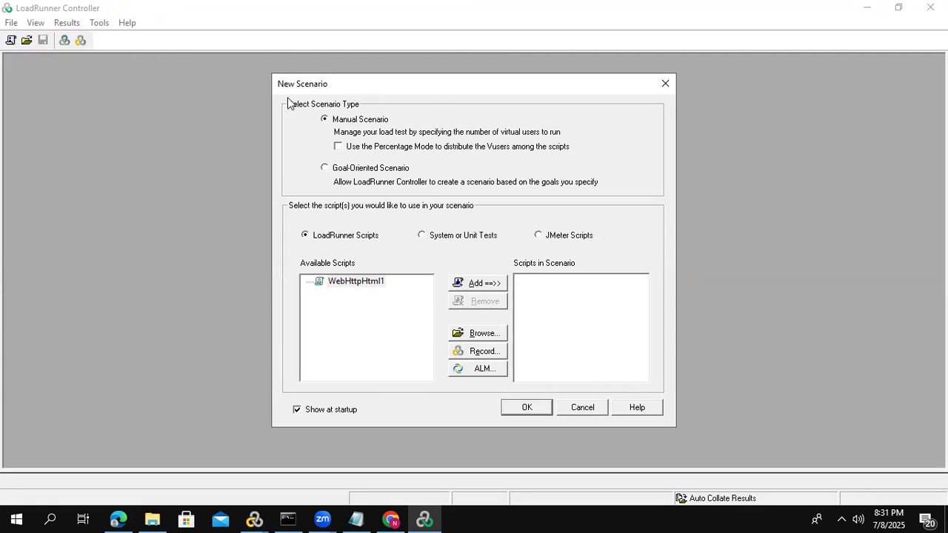
pyautogui.moveTo(288, 93); pyautogui.dragTo(214, 106)
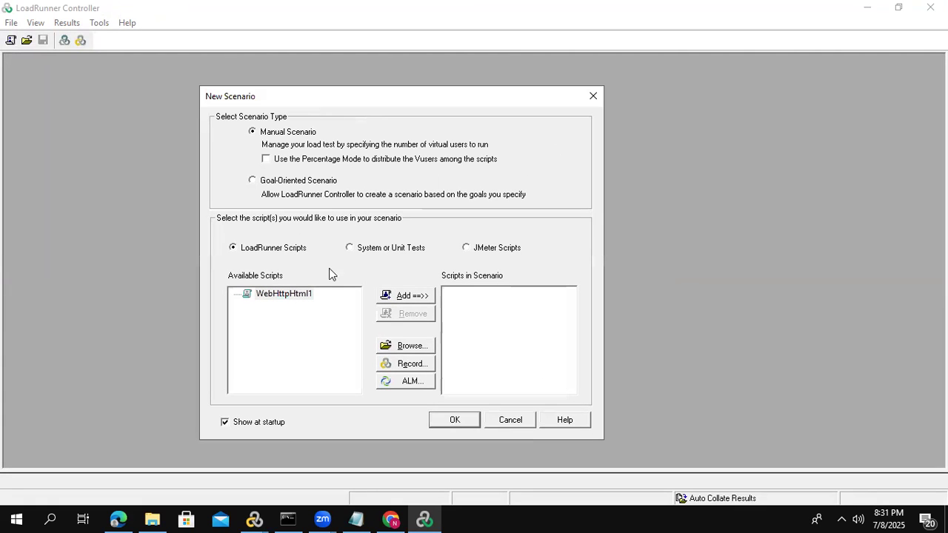
# - Create a manual scenario containing the WebHttpHtml1 LoadRunner script
pyautogui.click(279, 298)
pyautogui.click(401, 297)
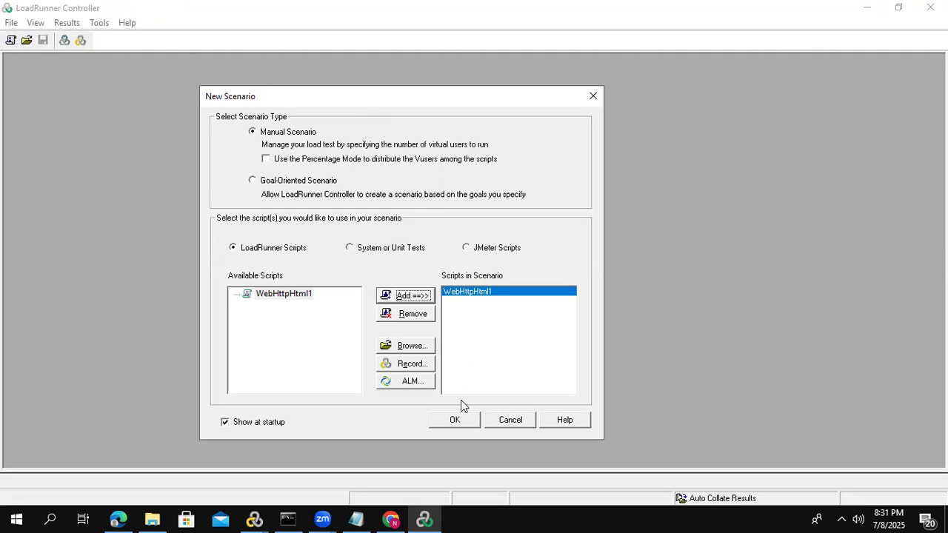
pyautogui.click(455, 420)
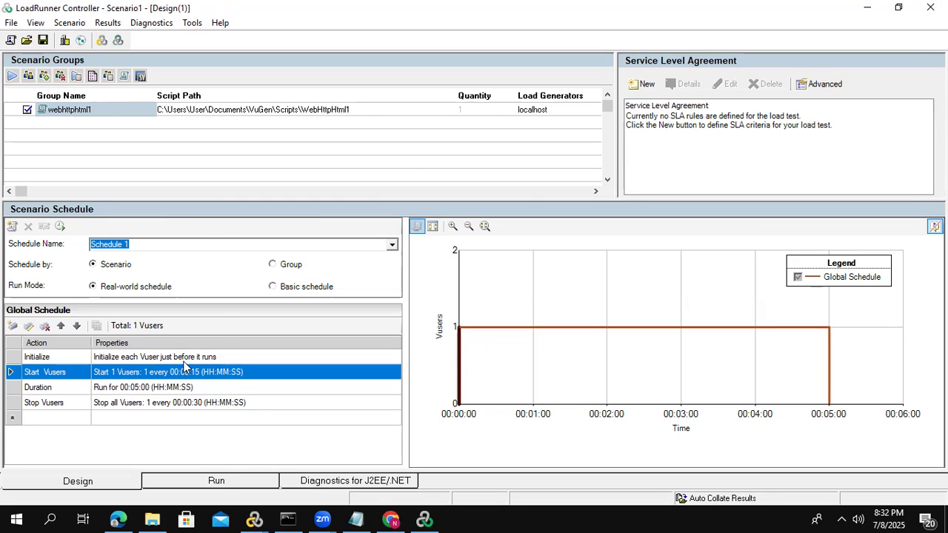
# - Set the Start Vusers action in the global schedule to start 10 Vusers, 2 every 00:00:05
pyautogui.doubleClick(116, 377)
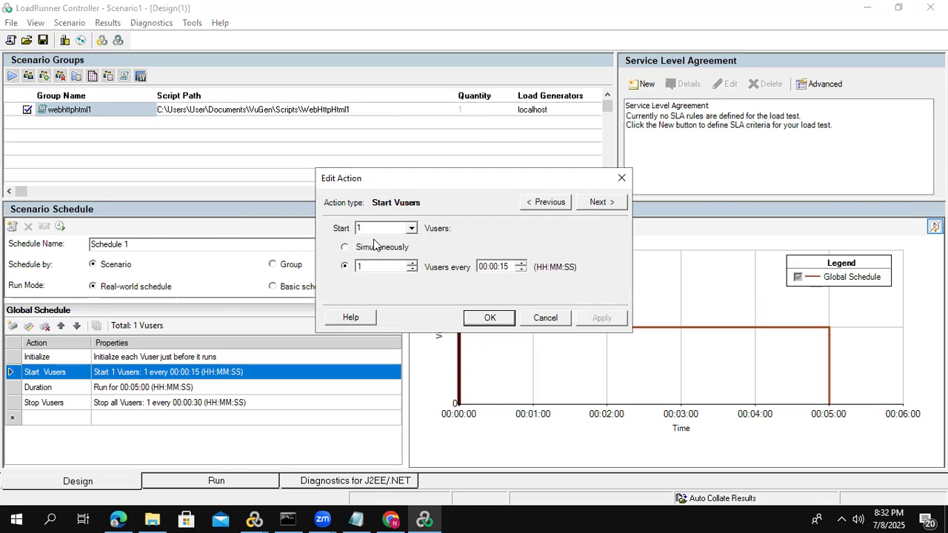
pyautogui.doubleClick(376, 227)
pyautogui.write('10')
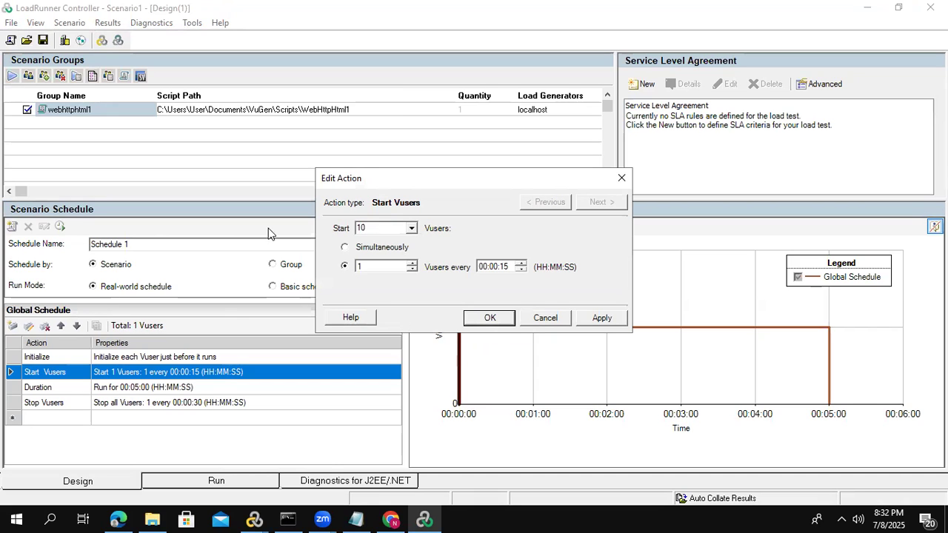
pyautogui.click(365, 266)
pyautogui.moveTo(365, 266); pyautogui.dragTo(349, 265)
pyautogui.write('2')
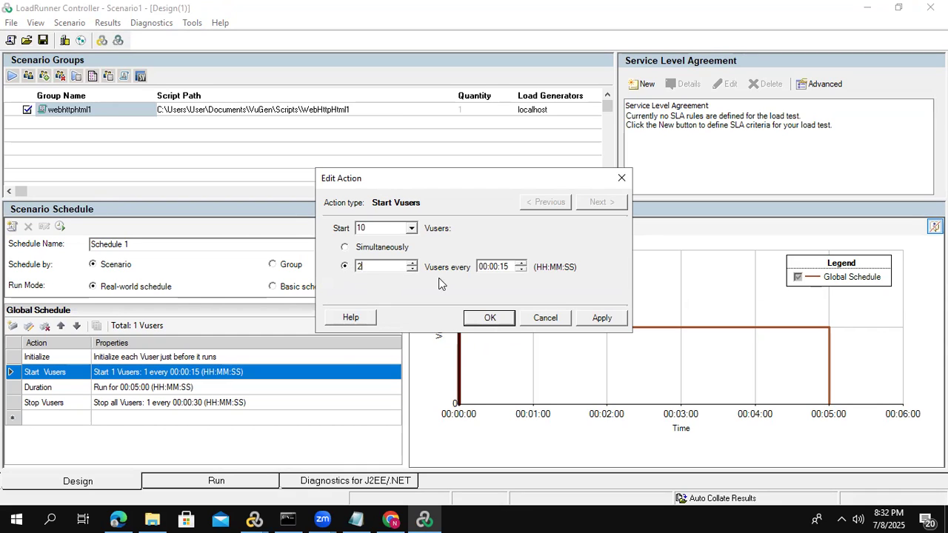
pyautogui.click(503, 267)
pyautogui.write('3')
pyautogui.write('5')
pyautogui.click(490, 318)
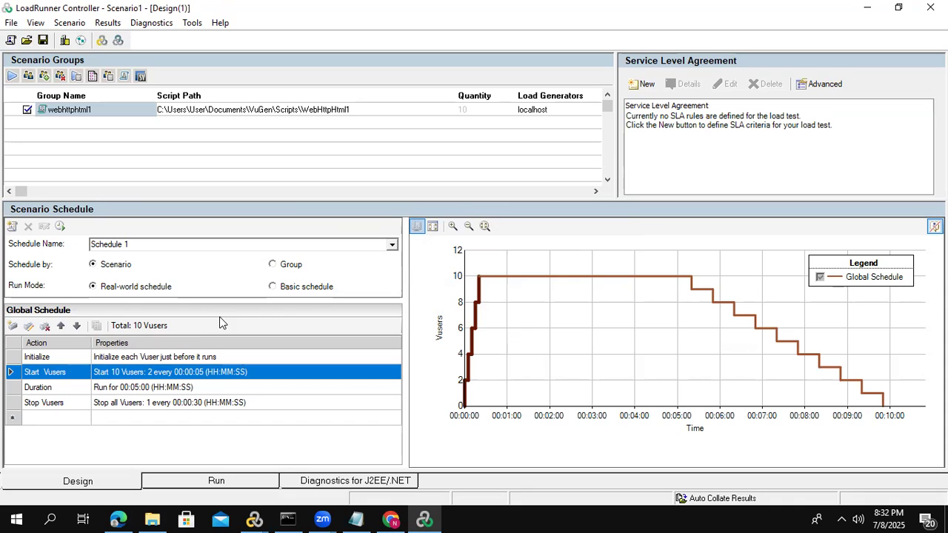
# - Set the Duration action of the global schedule to run for 00:02:00
pyautogui.doubleClick(136, 388)
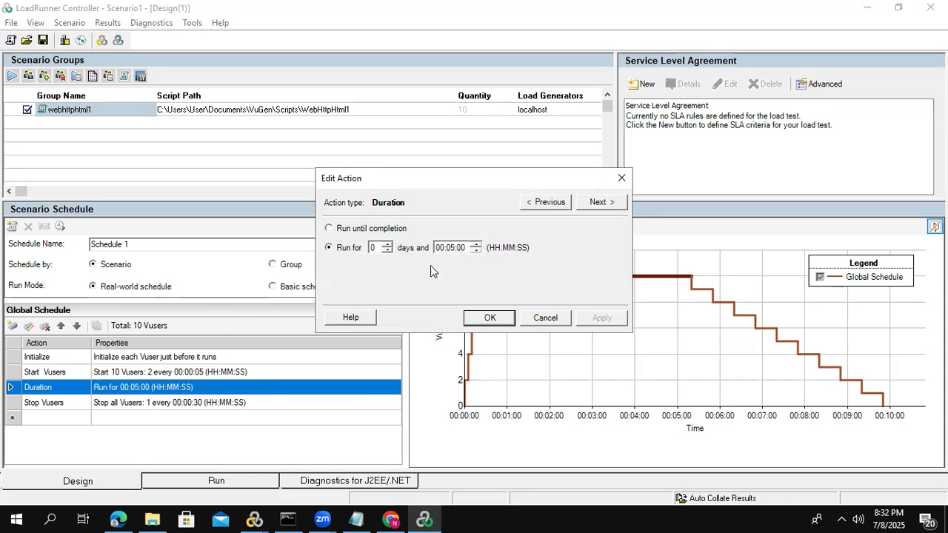
pyautogui.click(447, 252)
pyautogui.write('2')
pyautogui.click(490, 318)
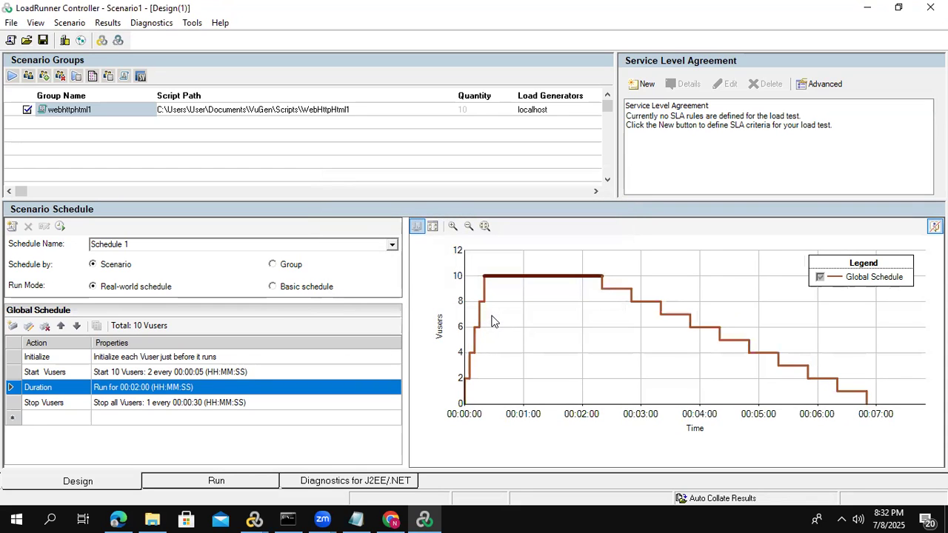
# - Set the Stop Vusers action to stop all Vusers gradually, 2 at every interval
pyautogui.doubleClick(145, 404)
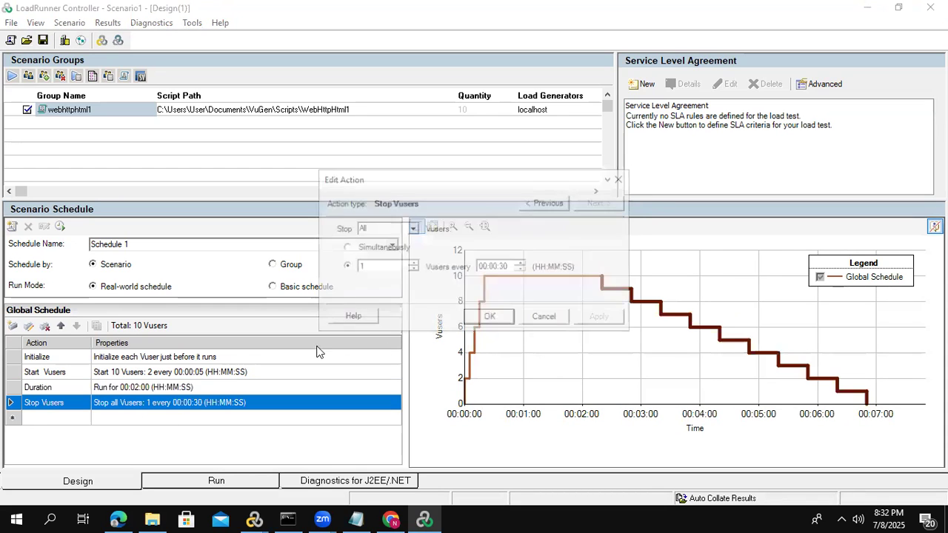
pyautogui.click(346, 268)
pyautogui.write('2')
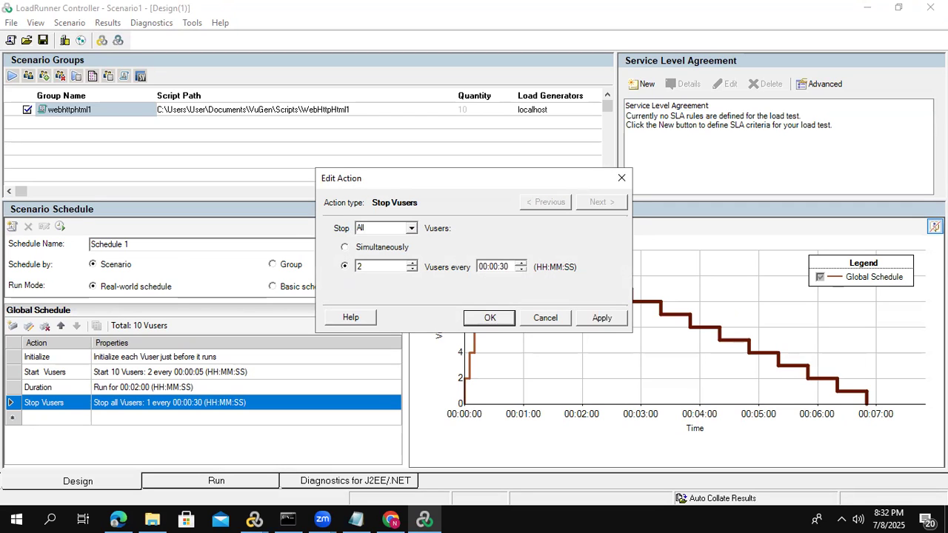
pyautogui.click(493, 316)
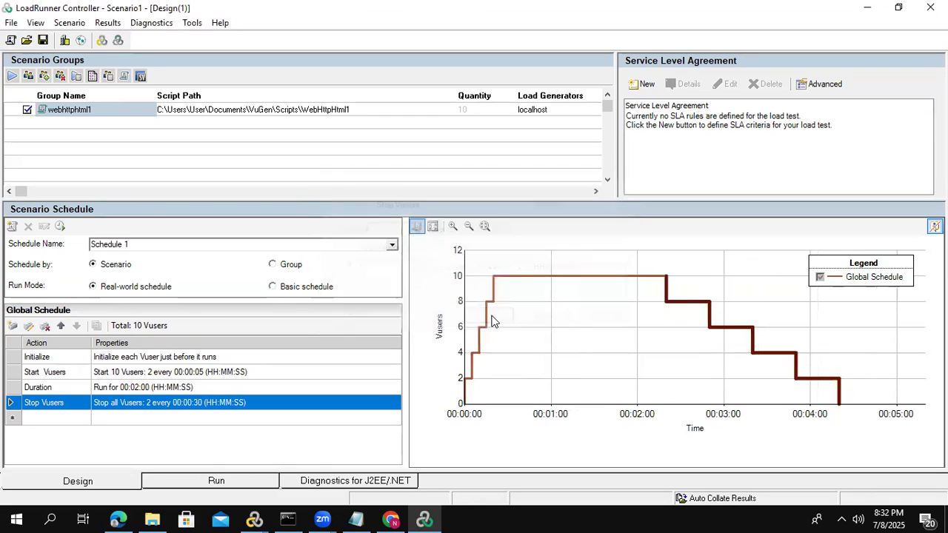
# - Switch the scenario to its run view and start the load test
pyautogui.click(480, 109)
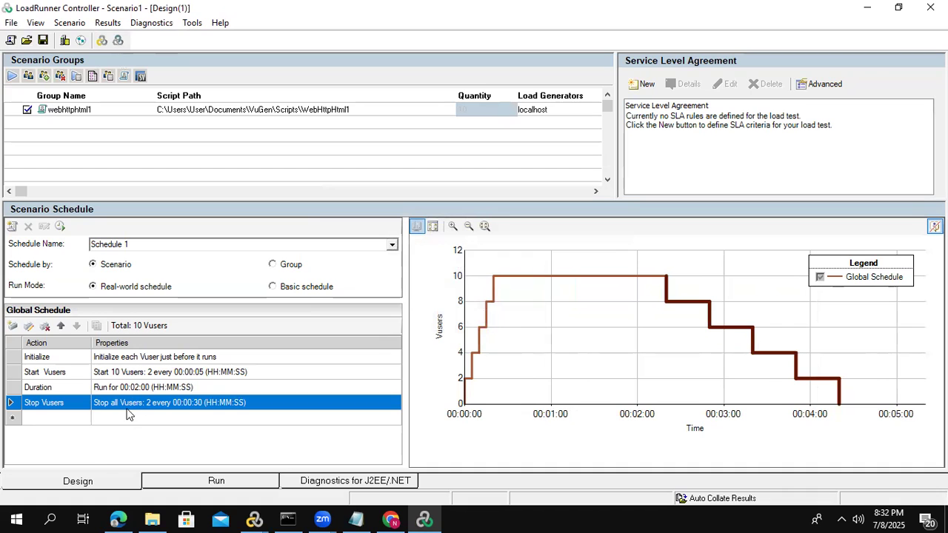
pyautogui.click(186, 483)
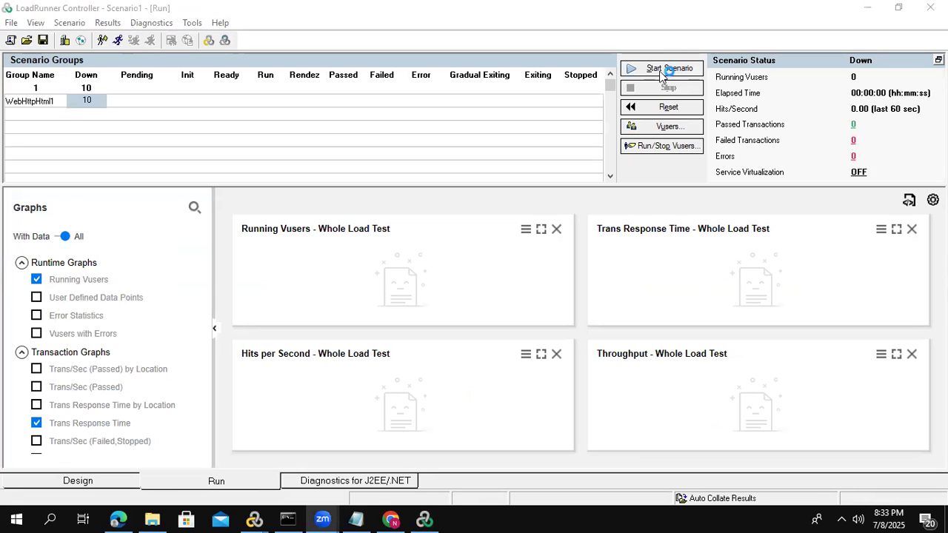
pyautogui.click(659, 67)
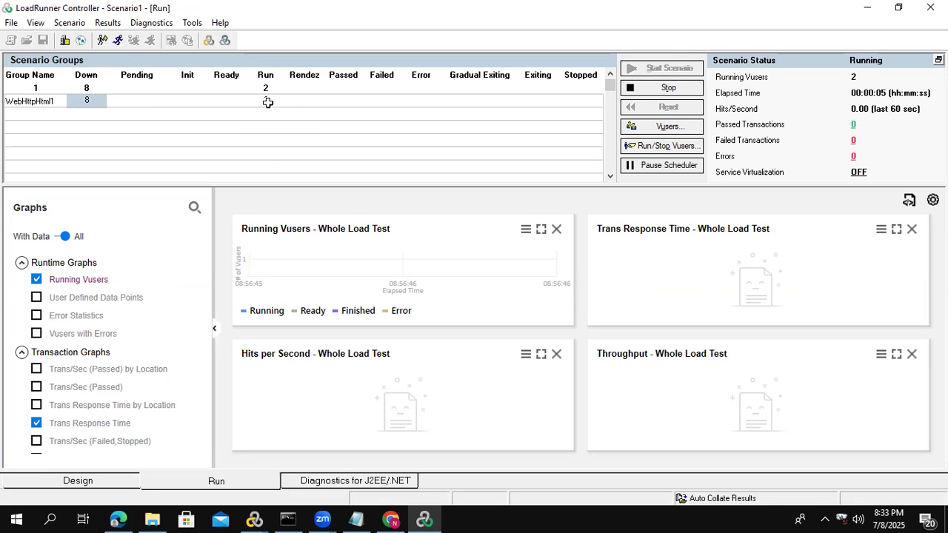
# - Show the running Vusers of the WebHttpHtml1 group in Runtime Viewers, view their replay, and close the viewer windows
pyautogui.rightClick(266, 102)
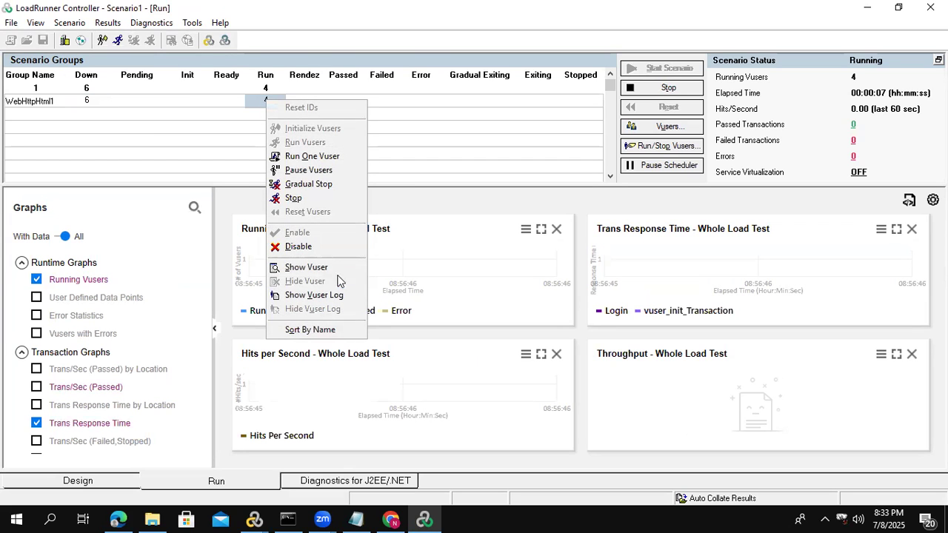
pyautogui.click(336, 272)
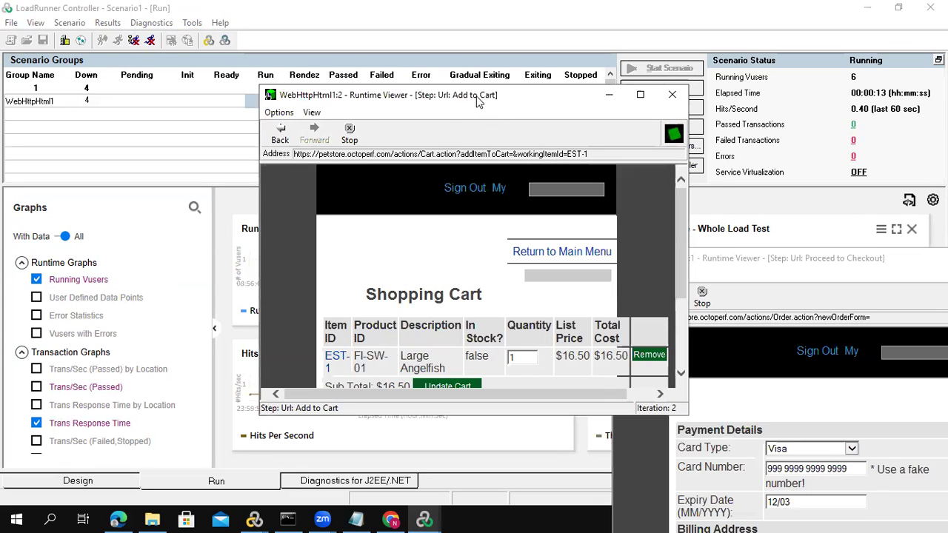
pyautogui.click(400, 109)
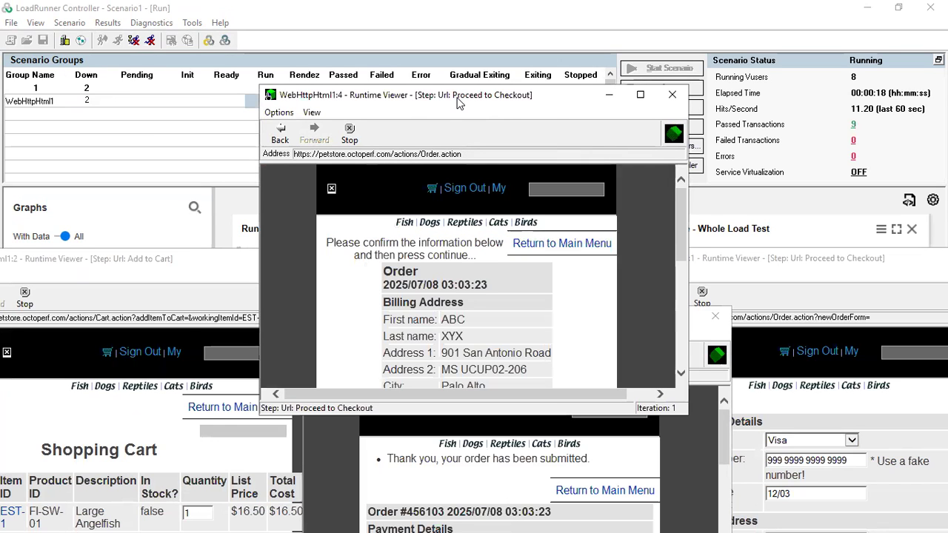
pyautogui.moveTo(457, 104); pyautogui.dragTo(457, 90)
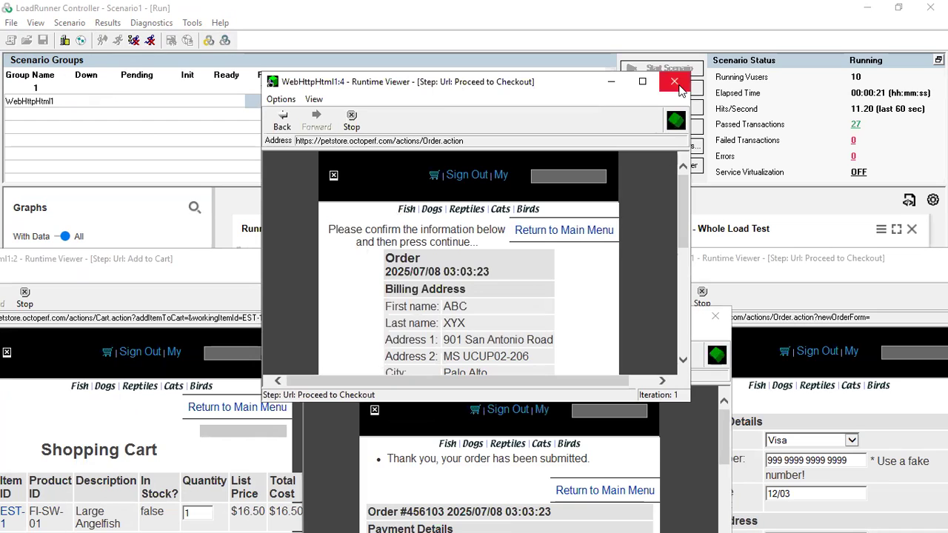
pyautogui.click(672, 81)
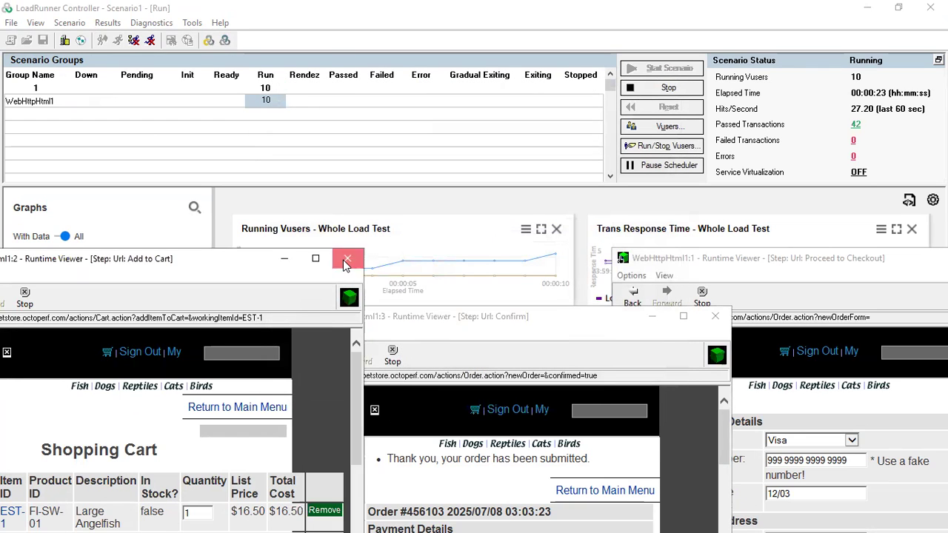
pyautogui.click(347, 259)
pyautogui.click(717, 317)
pyautogui.moveTo(719, 260); pyautogui.dragTo(354, 275)
pyautogui.click(669, 273)
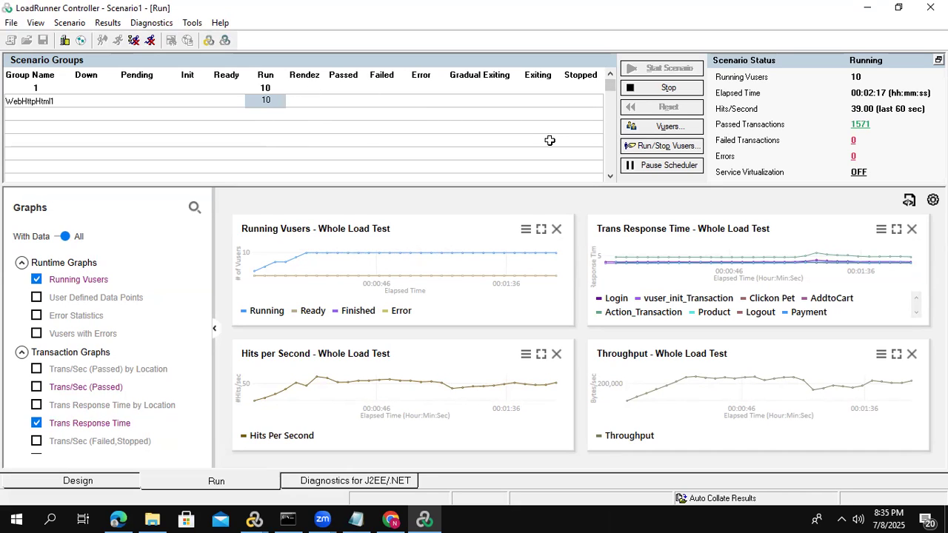
# - Check the run against the schedule graph, and reload the JPetStore catalog page in Chrome under load before returning to Controller
pyautogui.click(86, 489)
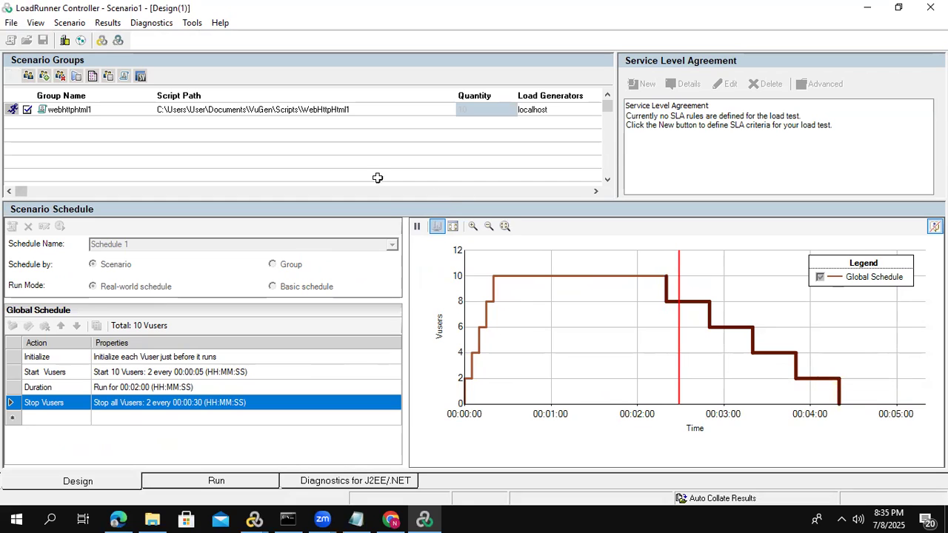
pyautogui.click(187, 480)
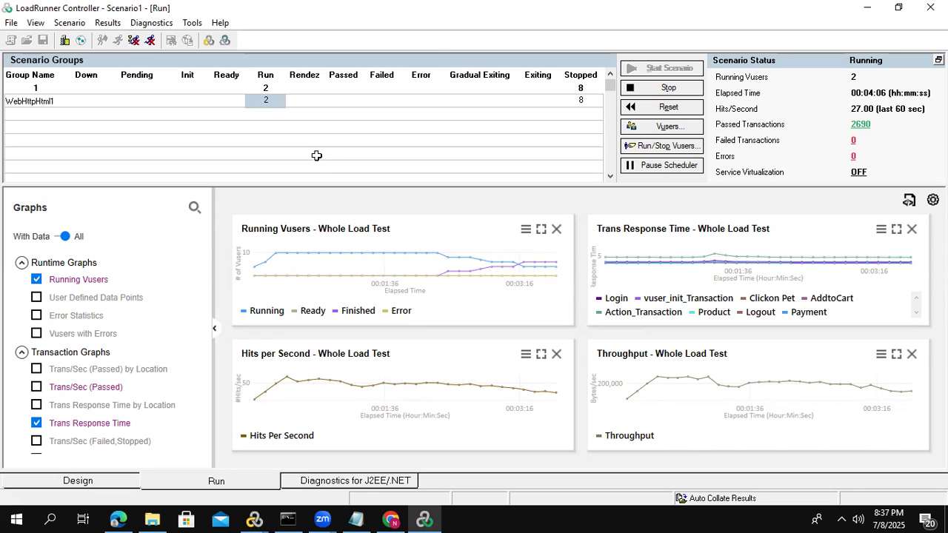
pyautogui.click(398, 516)
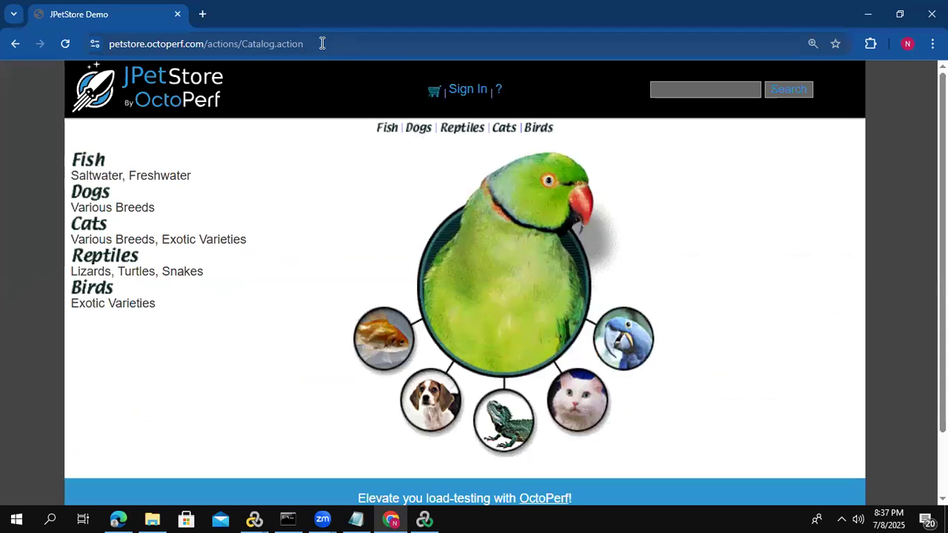
pyautogui.click(322, 43)
pyautogui.press('Return')
pyautogui.hotkey('alt', 'Tab')
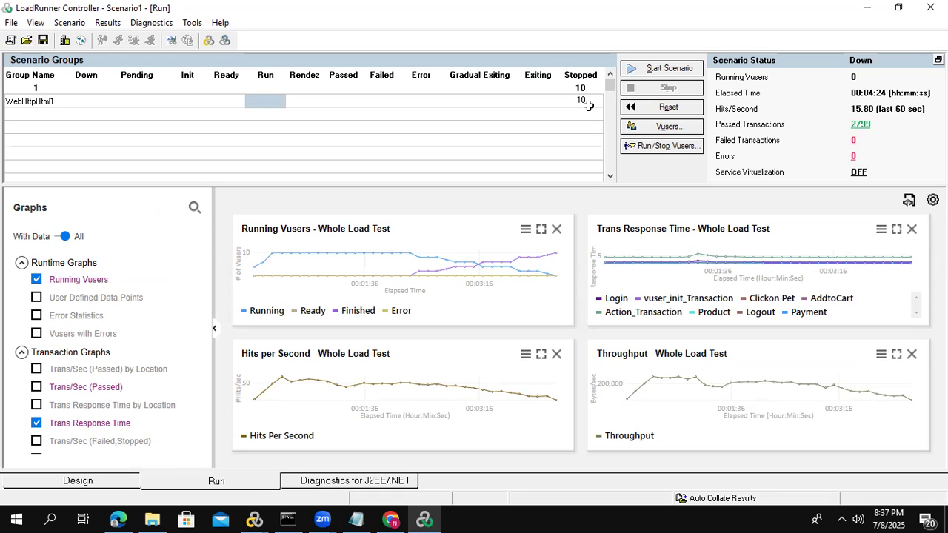
# - Open the results of the finished scenario run for analysis
pyautogui.click(111, 23)
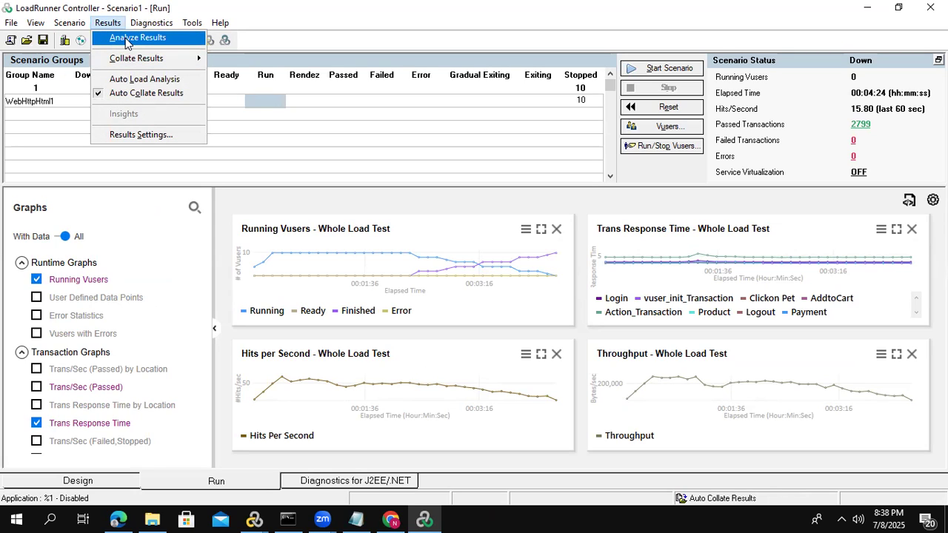
pyautogui.click(126, 39)
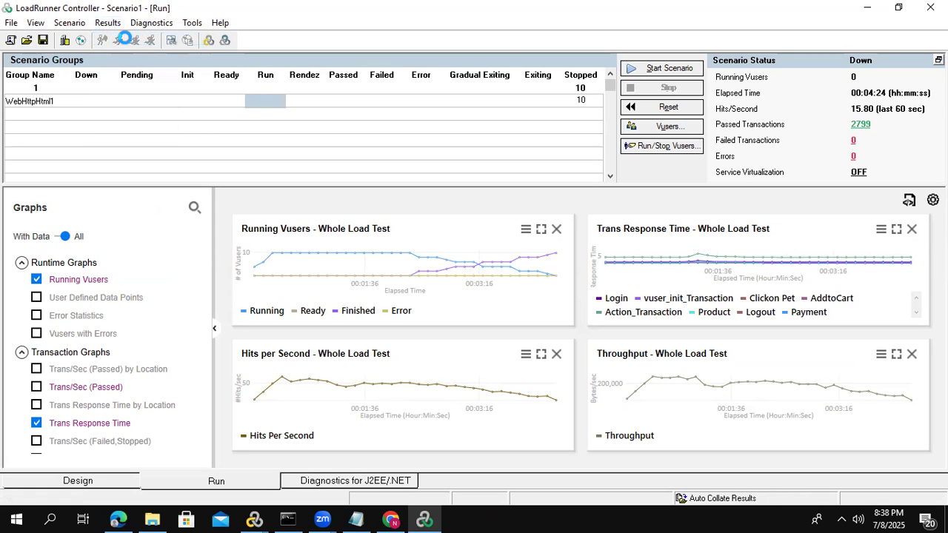
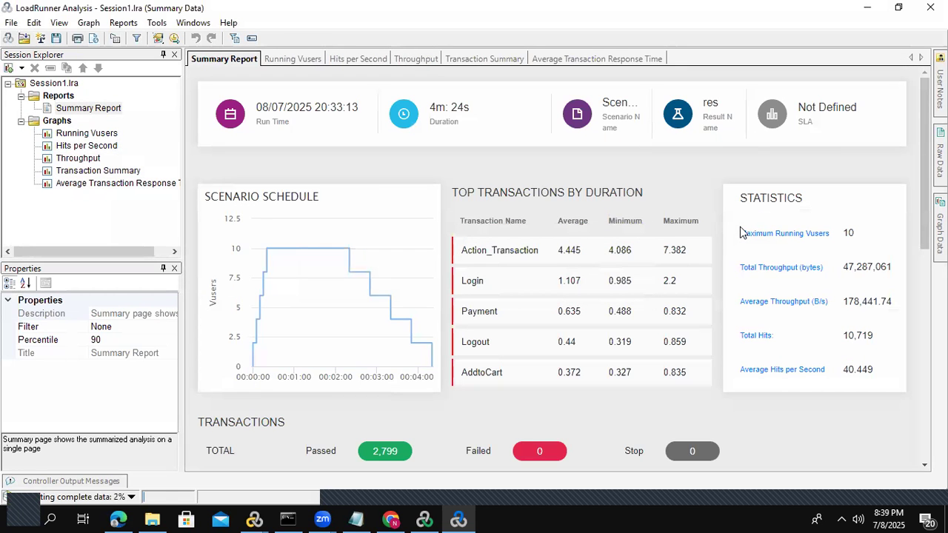
# - Review the Summary Report's run details, statistics and transaction table, and load the complete analysis data
pyautogui.click(85, 109)
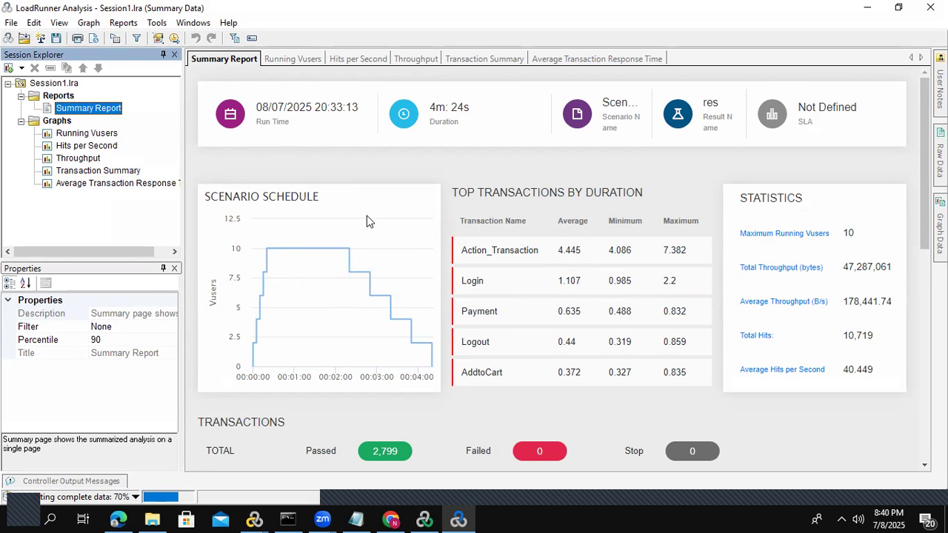
pyautogui.doubleClick(260, 108)
pyautogui.moveTo(284, 107); pyautogui.dragTo(368, 111)
pyautogui.click(318, 129)
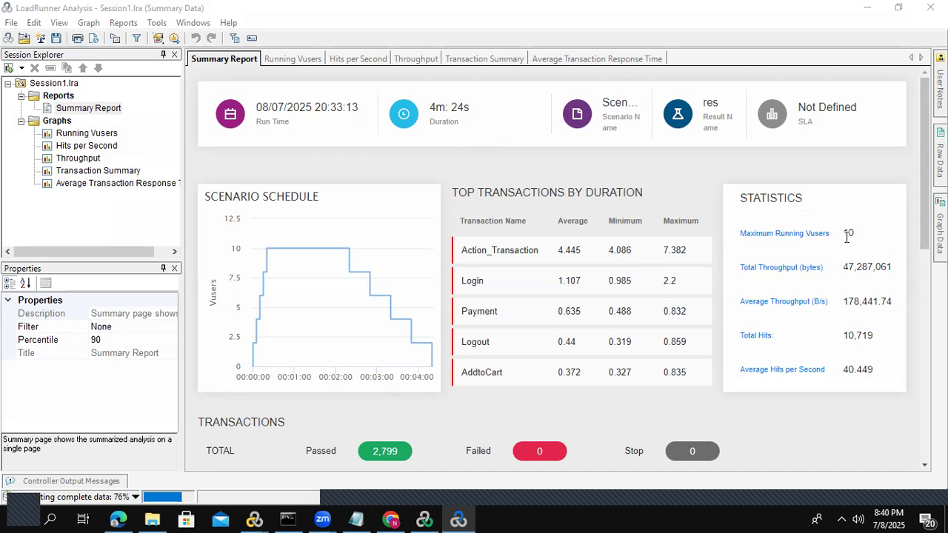
pyautogui.moveTo(923, 204); pyautogui.dragTo(922, 385)
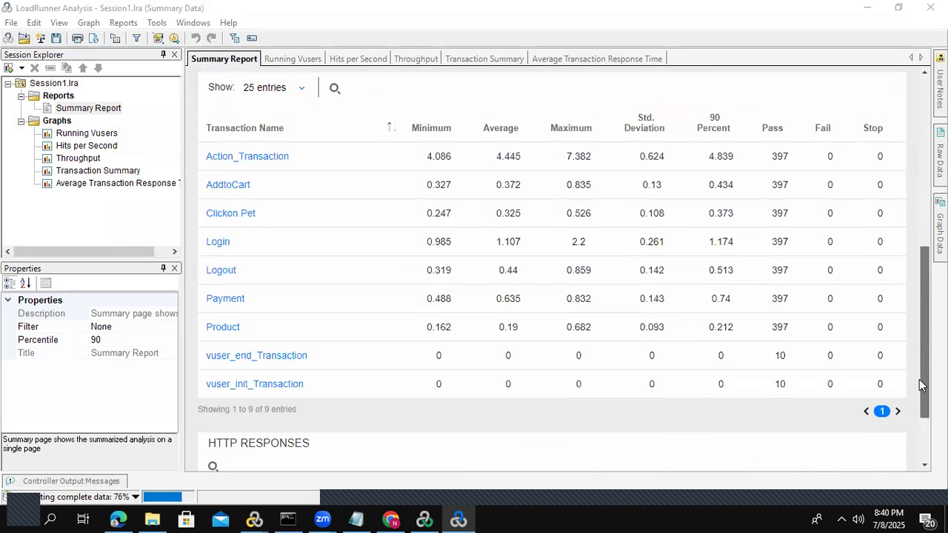
pyautogui.click(311, 132)
pyautogui.click(310, 132)
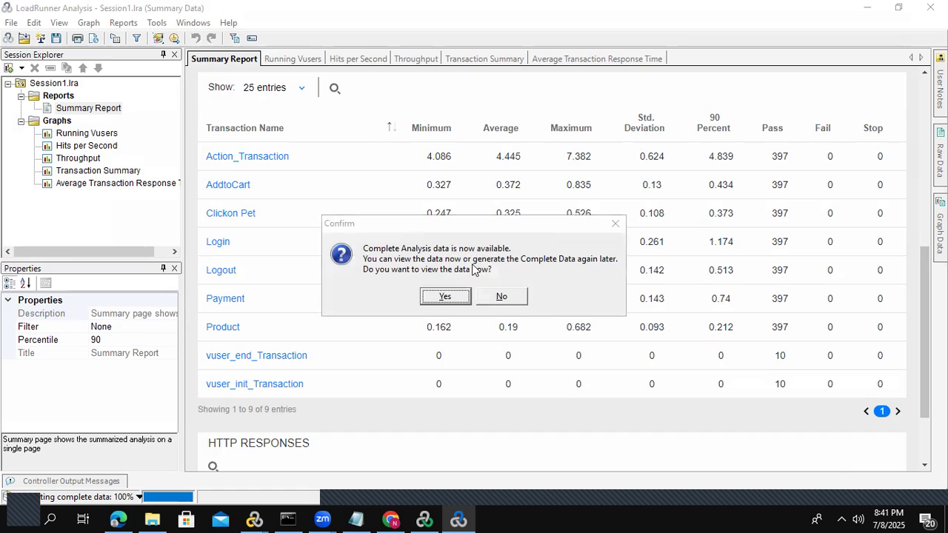
pyautogui.click(446, 296)
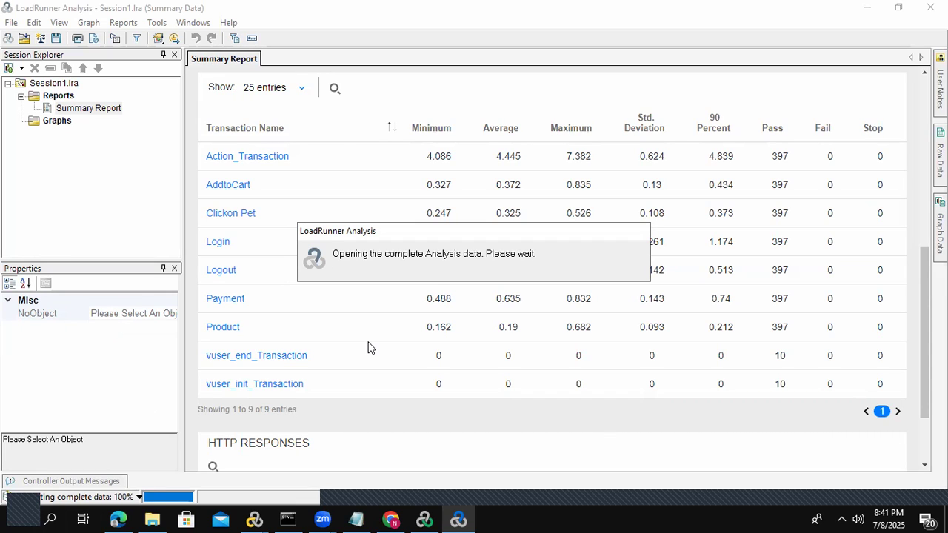
# - In Notepad, start a list of the flow's transactions below Petstore with Launch, Login and Select Product on separate lines
pyautogui.click(354, 518)
pyautogui.click(102, 126)
pyautogui.press('Return')
pyautogui.press('Return')
pyautogui.write('La')
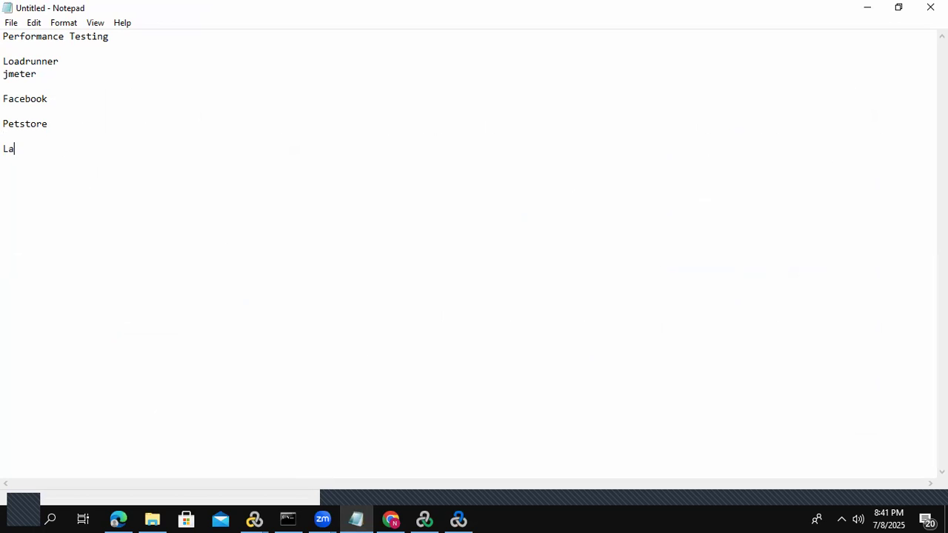
pyautogui.write('unch')
pyautogui.press('Return')
pyautogui.write('Login')
pyautogui.press('Return')
pyautogui.write('Select Product')
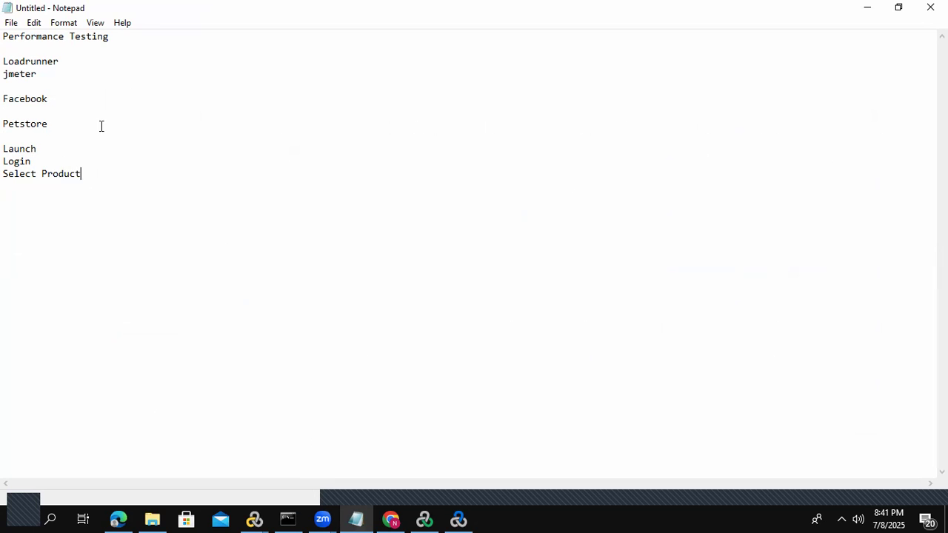
# - Complete the Notepad transaction list with AddtoCart, Payment and Logout on separate lines
pyautogui.press('Return')
pyautogui.write('AddtoCart')
pyautogui.press('Return')
pyautogui.write('Payment')
pyautogui.press('Return')
pyautogui.write('Logout')
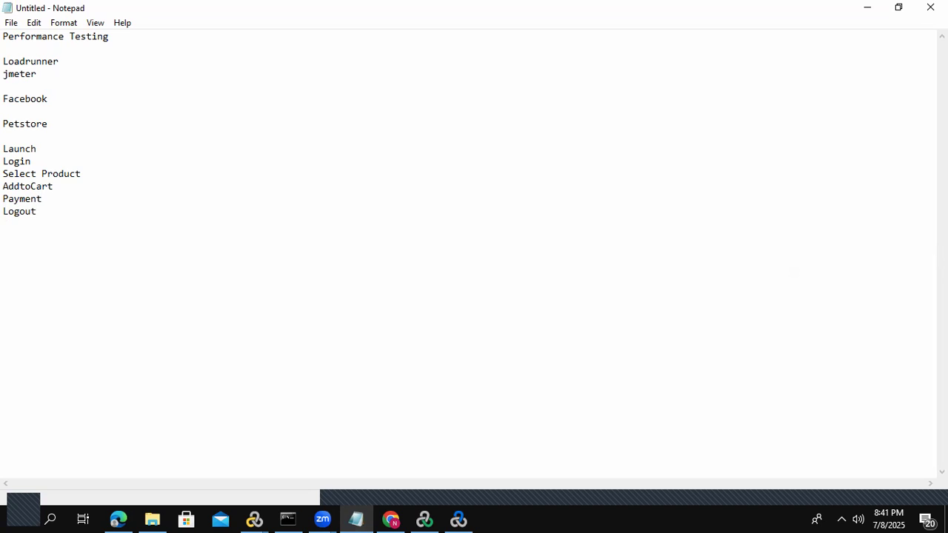
# - Note a response time of 2 sec beside Petstore
pyautogui.click(70, 122)
pyautogui.write('2 sec')
# - Return to LoadRunner Analysis and compare the transactions' average response times in the Summary Report, including Payment
pyautogui.hotkey('alt', 'Tab')
pyautogui.moveTo(924, 162); pyautogui.dragTo(915, 321)
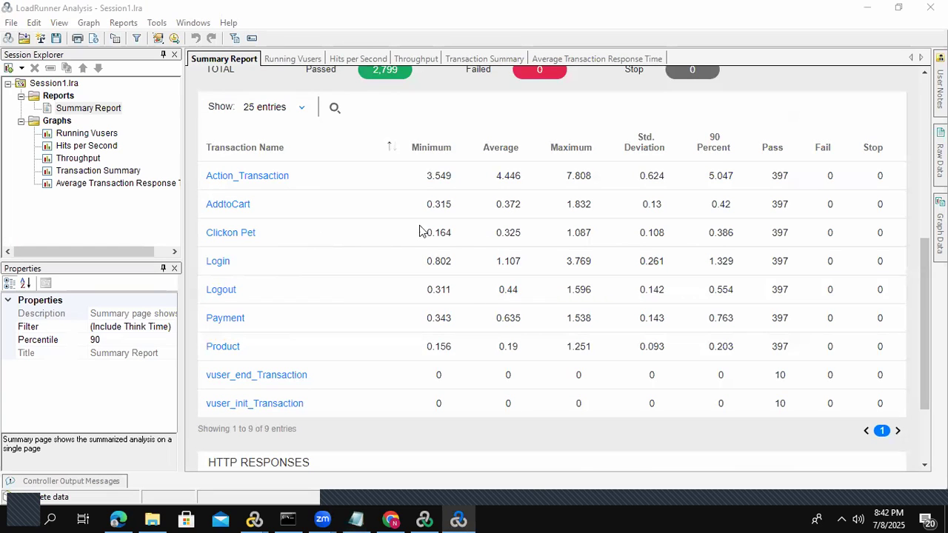
pyautogui.moveTo(496, 204); pyautogui.dragTo(518, 342)
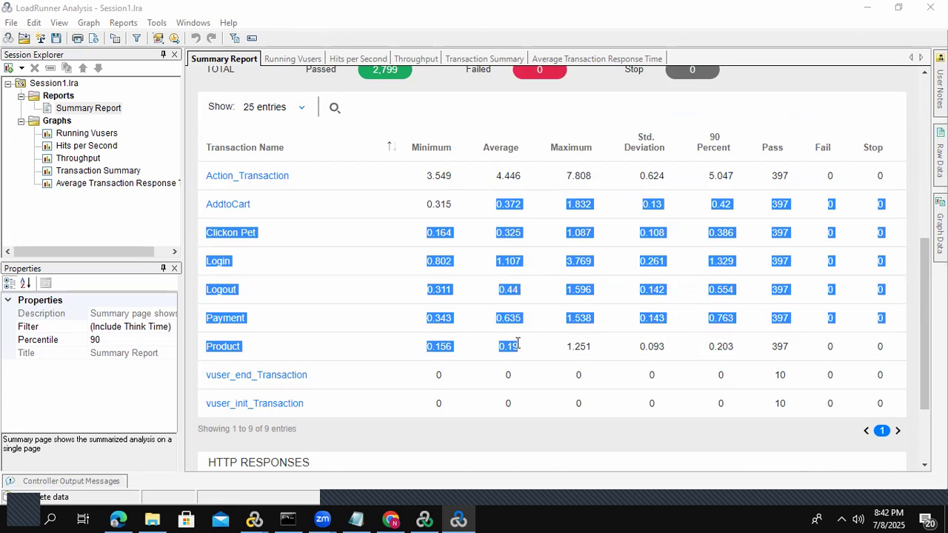
pyautogui.click(528, 219)
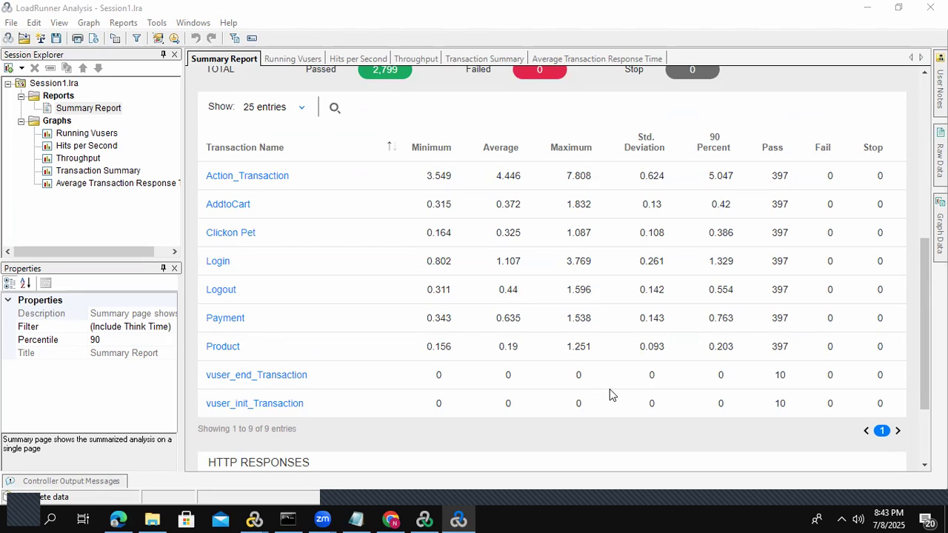
pyautogui.moveTo(502, 318); pyautogui.dragTo(483, 317)
# - In Notepad, add the item "1. Cpu and memory" below the transaction list
pyautogui.click(357, 519)
pyautogui.press('Return')
pyautogui.press('Return')
pyautogui.write('1. Cpu and')
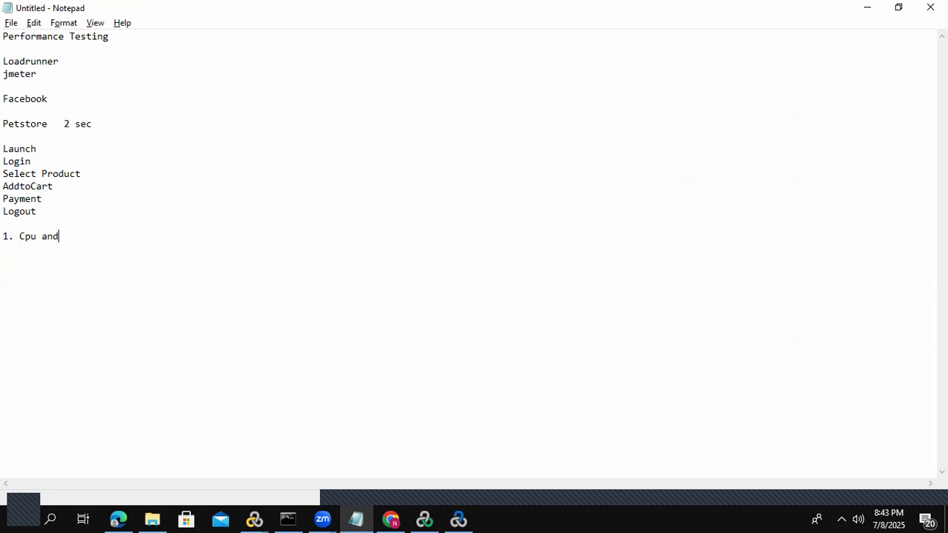
pyautogui.write(' memory')
pyautogui.press('Return')
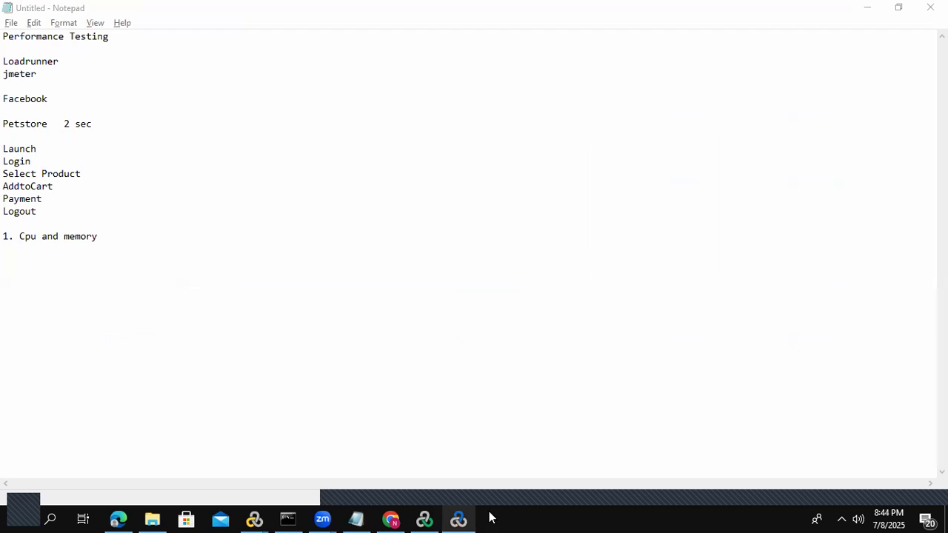
# - Open Task Manager in its detailed view and examine the CPU and memory performance
pyautogui.rightClick(516, 517)
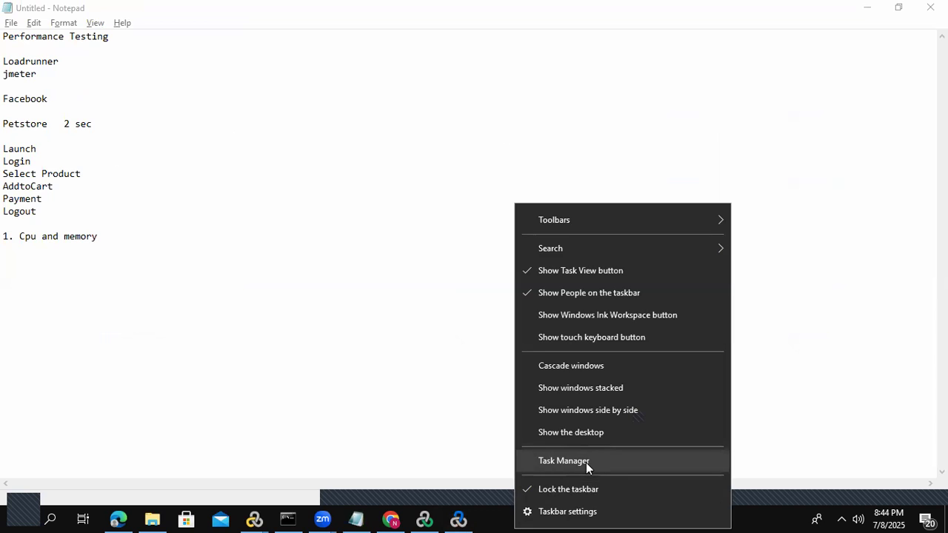
pyautogui.click(563, 461)
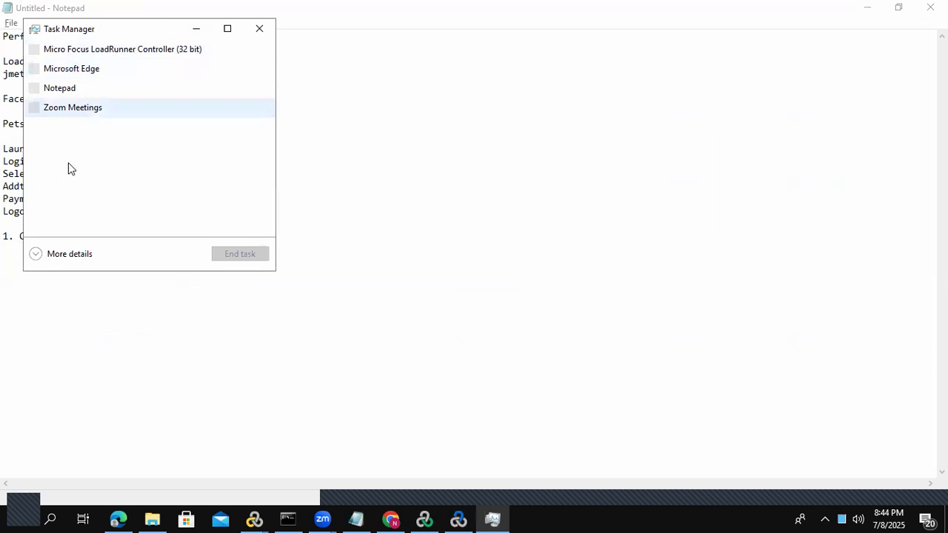
pyautogui.click(37, 254)
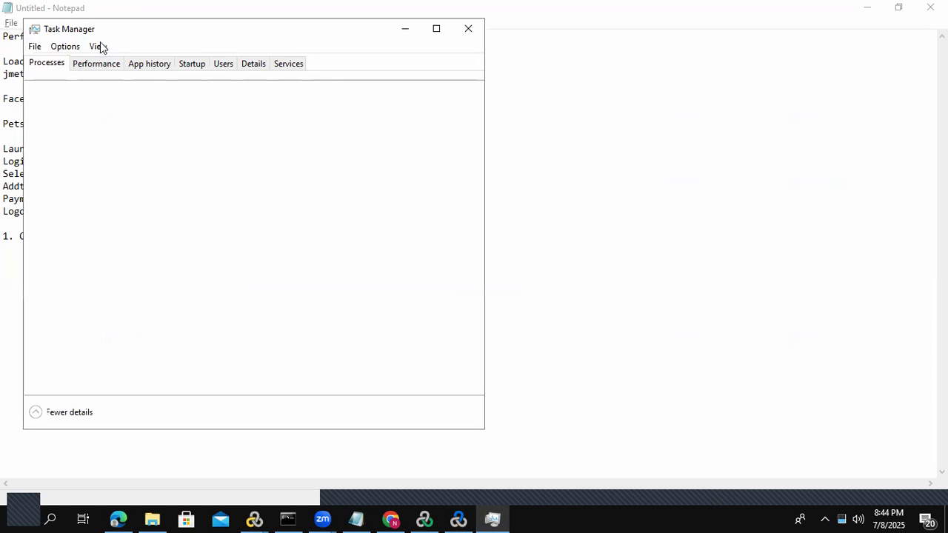
pyautogui.click(97, 64)
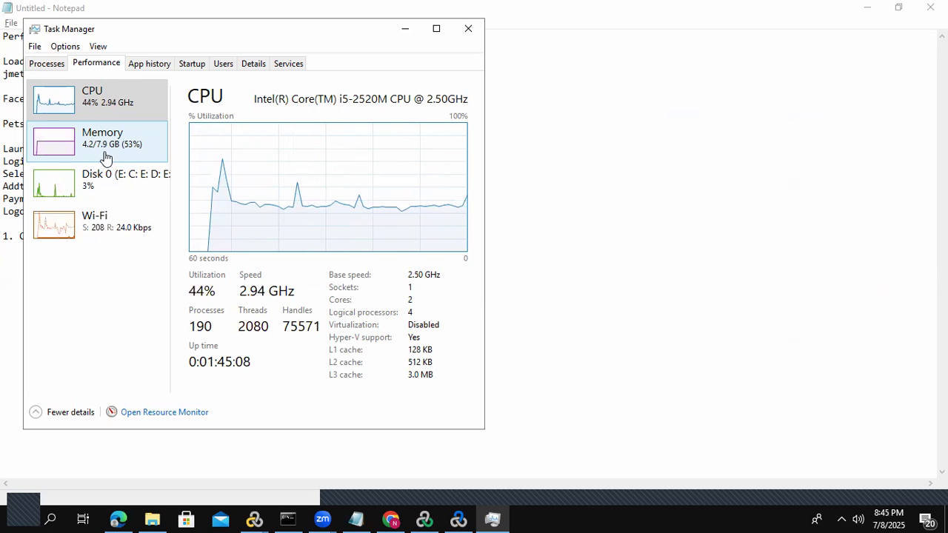
# - Return to Notepad, add the item "2. Network" below the first item, and highlight both items for review
pyautogui.click(578, 247)
pyautogui.write('2')
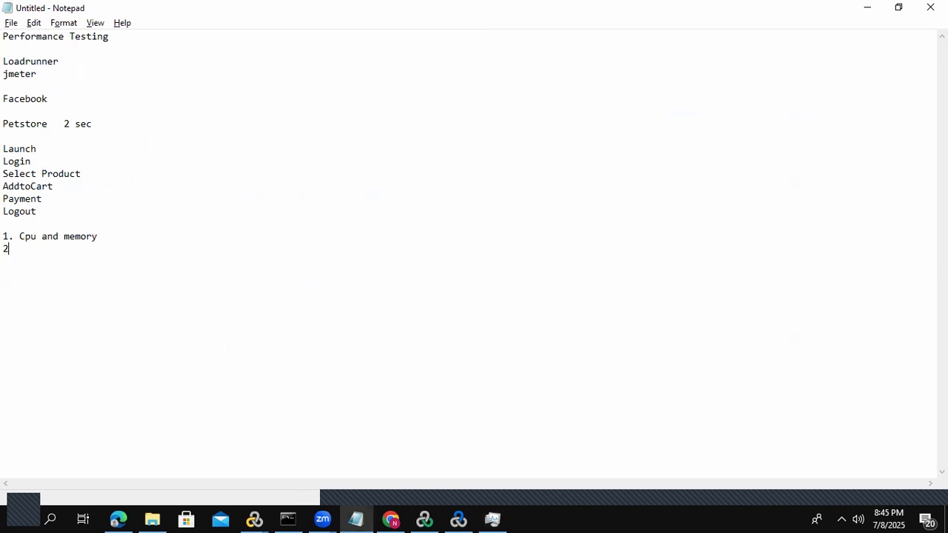
pyautogui.write('. Network')
pyautogui.moveTo(76, 247); pyautogui.dragTo(6, 238)
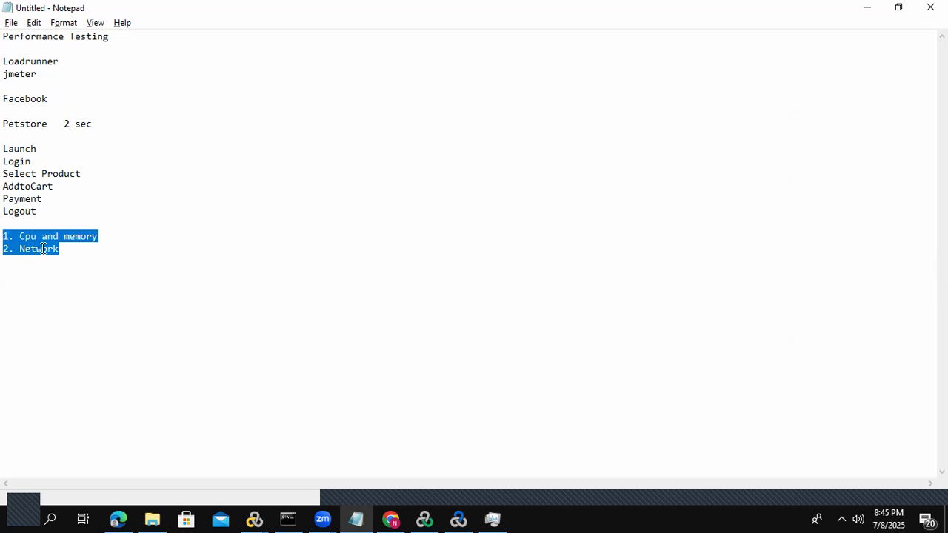
pyautogui.click(67, 249)
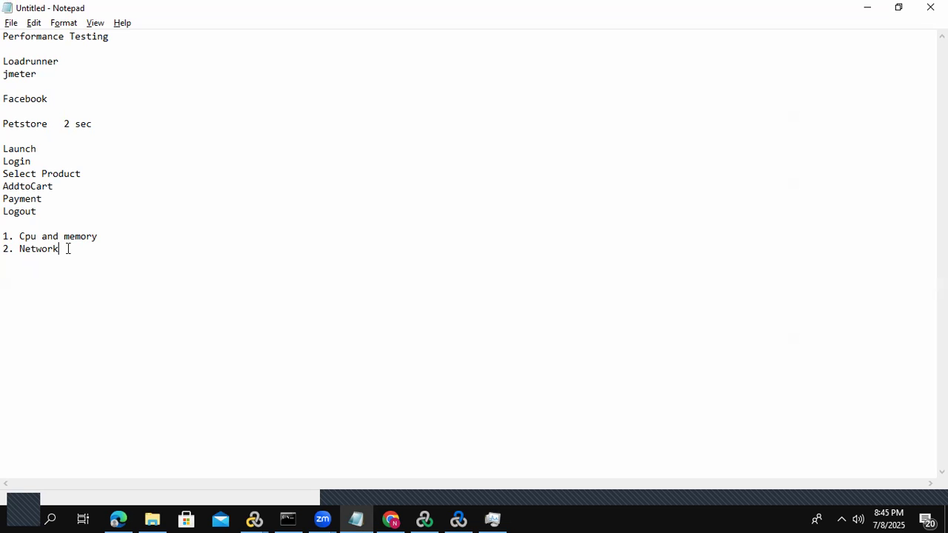
# - Switch from Notepad to another open application window
pyautogui.hotkey('alt', 'Tab')
pyautogui.hotkey('alt', 'Tab')
pyautogui.hotkey('alt', 'Tab')
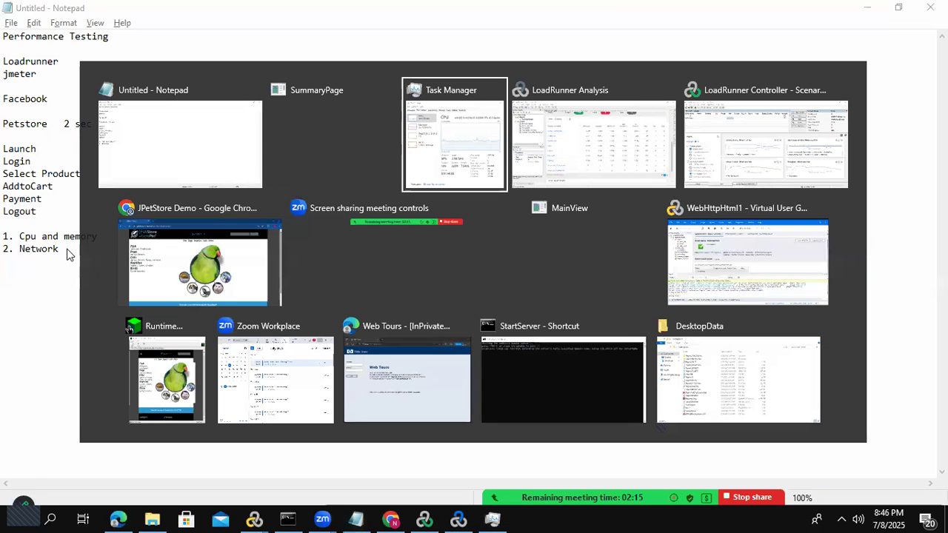